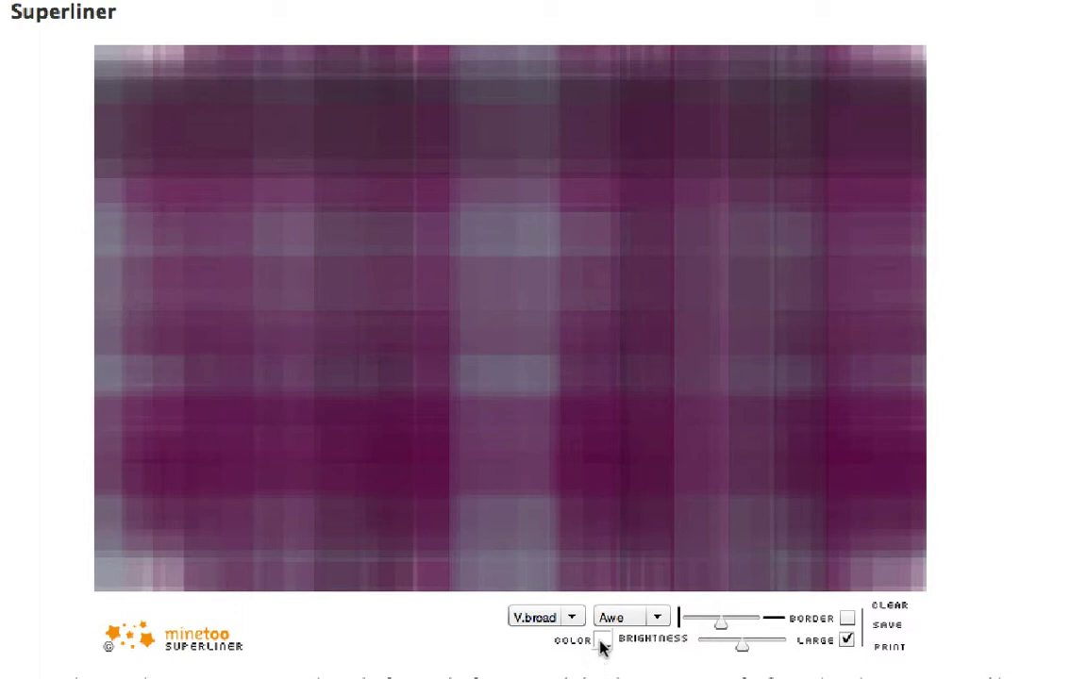
Change the canvas background colour to red and clear all drawn lines from the canvas
click(602, 647)
click(629, 512)
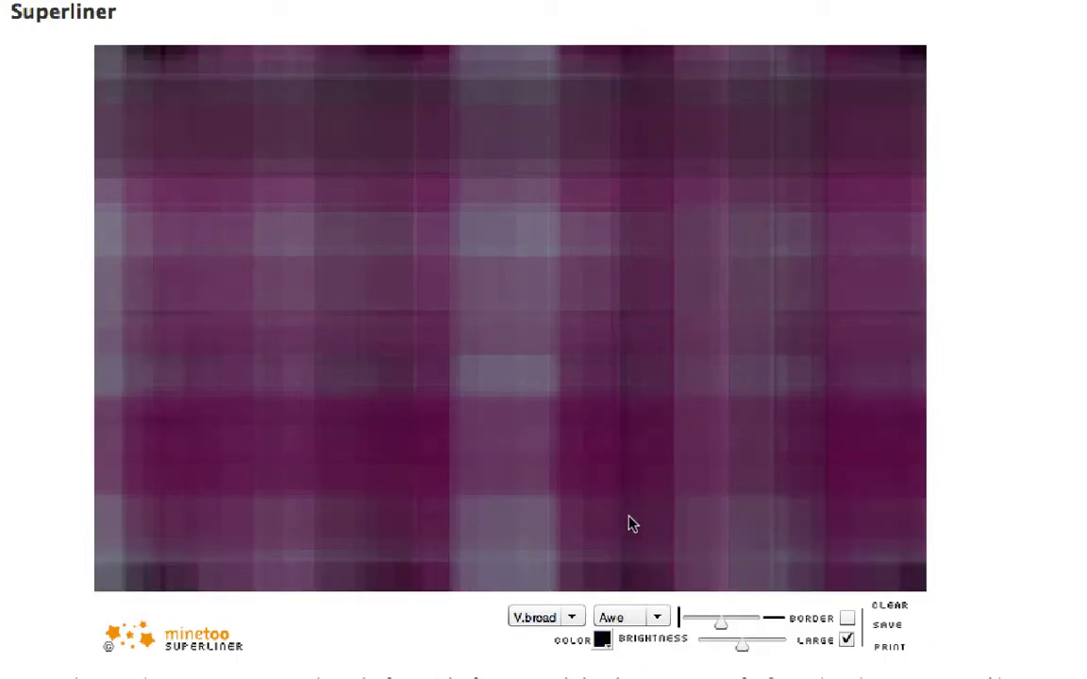
click(603, 640)
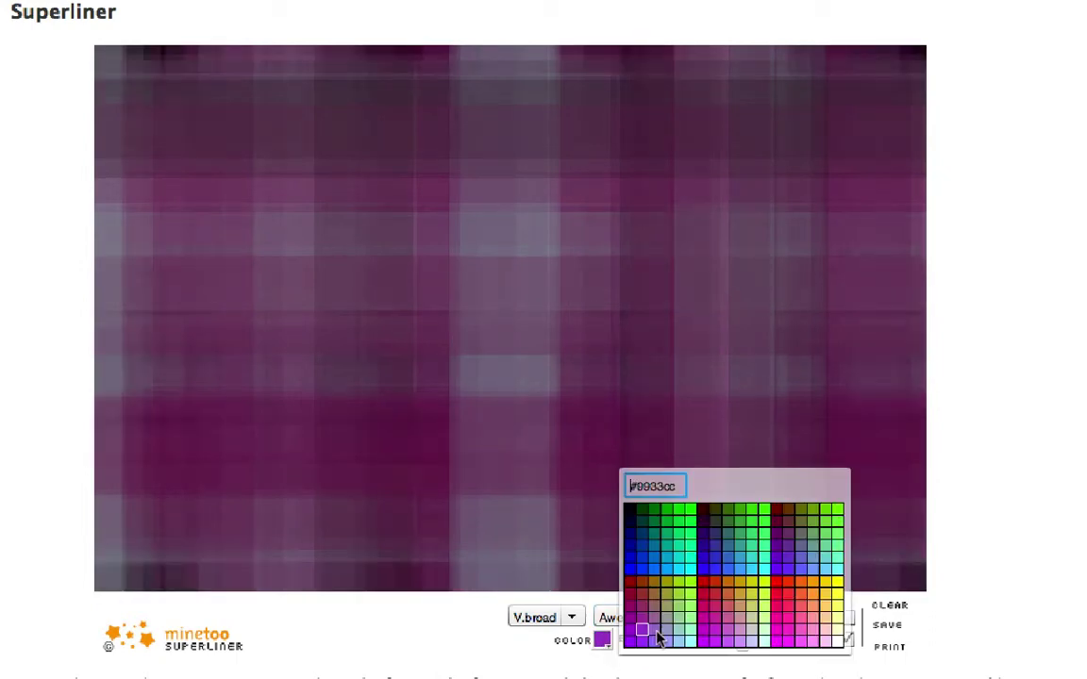
click(782, 586)
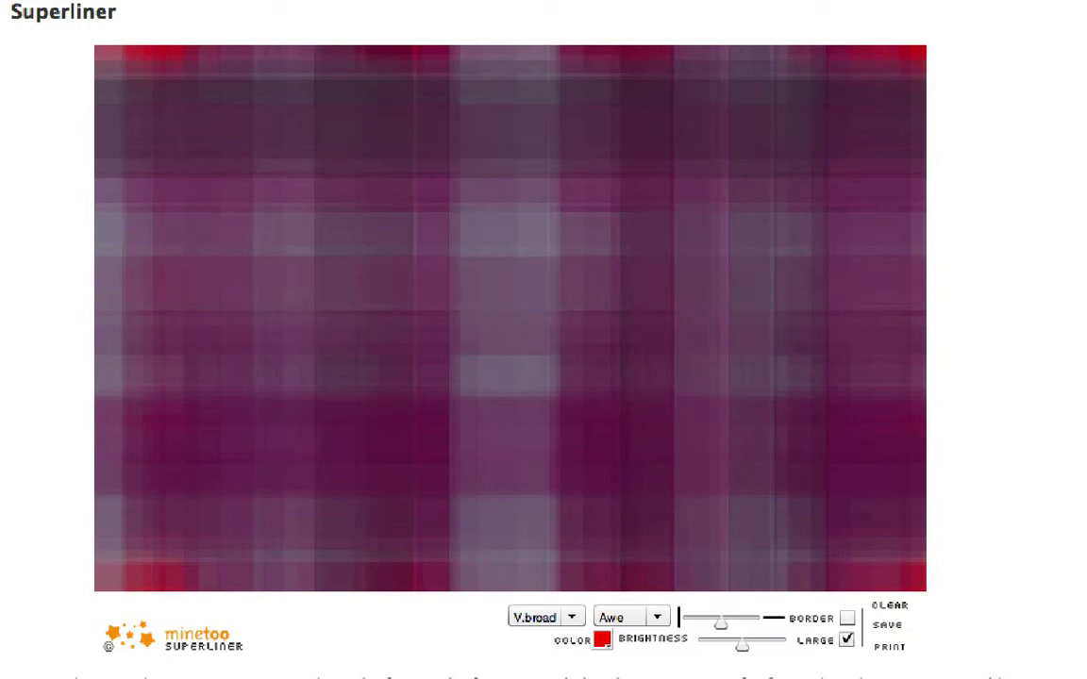
click(603, 640)
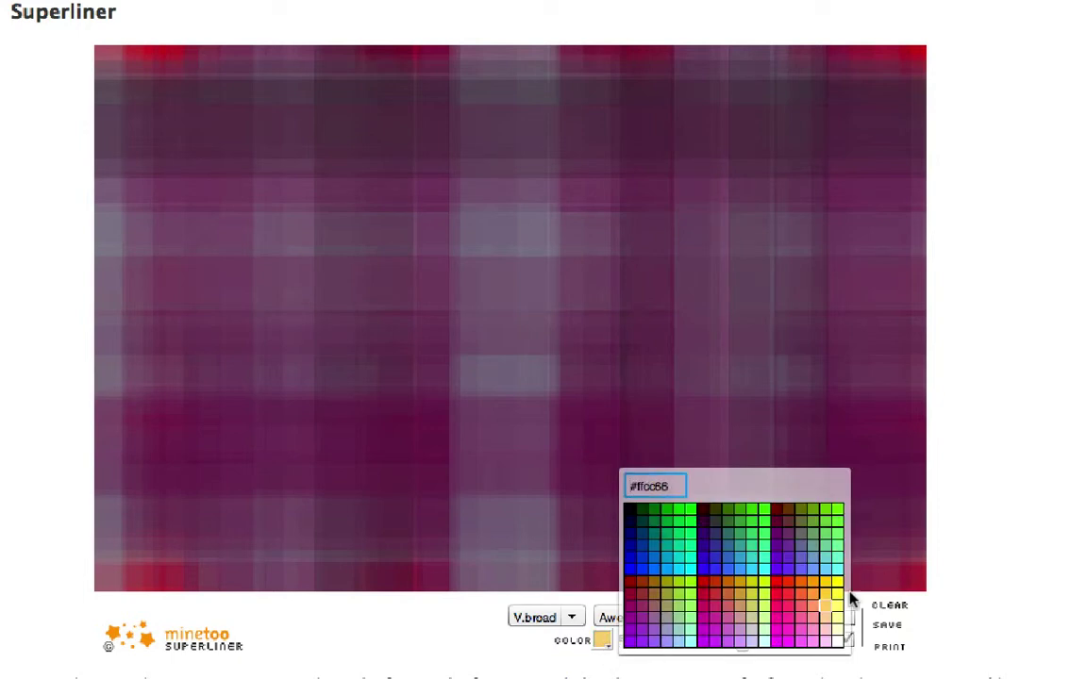
click(890, 608)
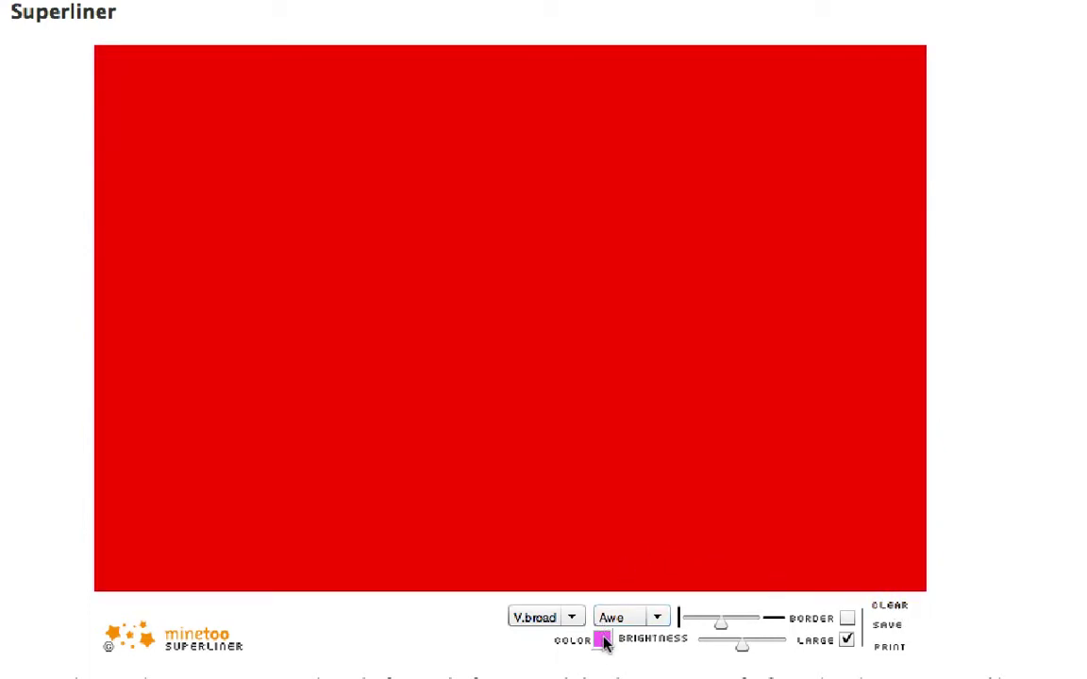
Set the line width to Broad and the line colour scheme to Nept
click(571, 619)
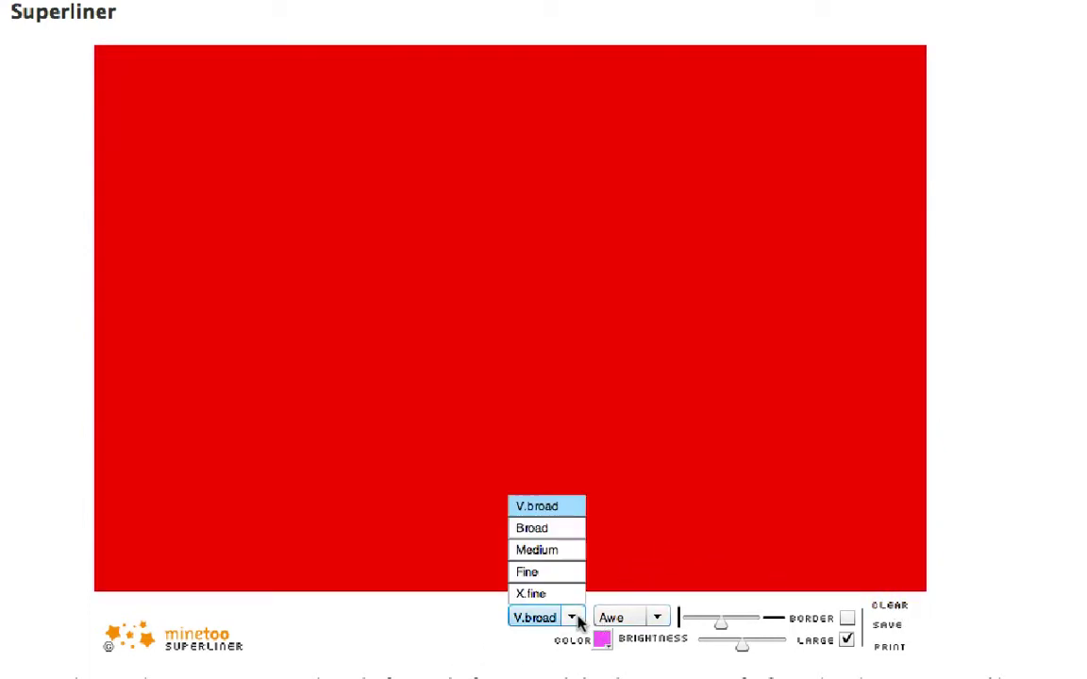
click(556, 530)
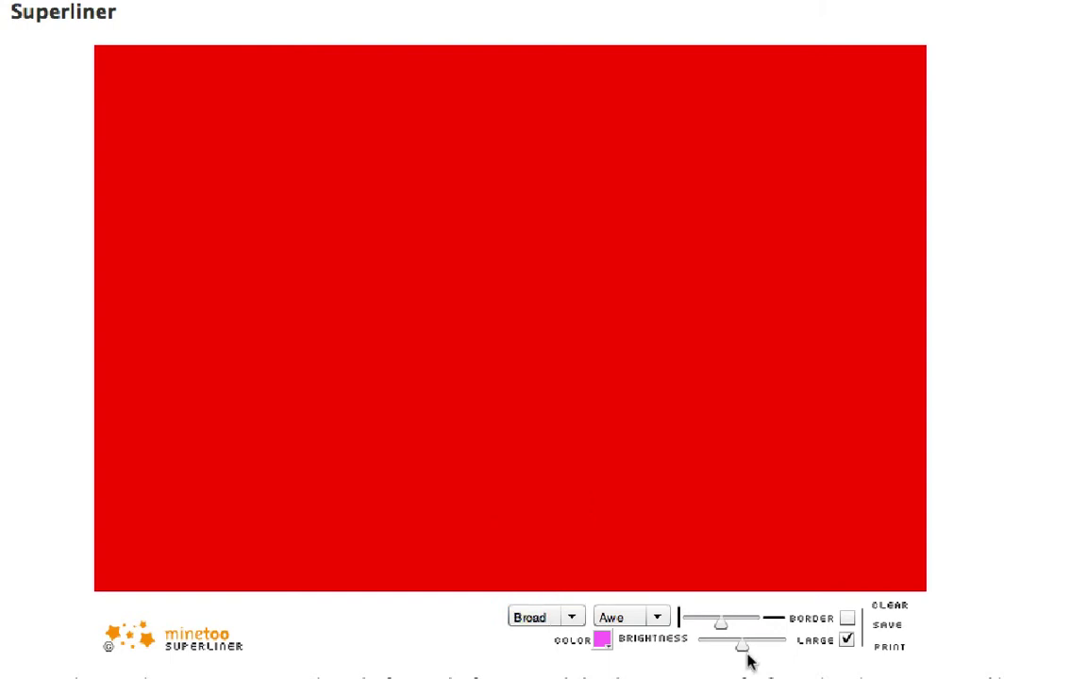
click(657, 618)
scroll(658, 560, down, 3)
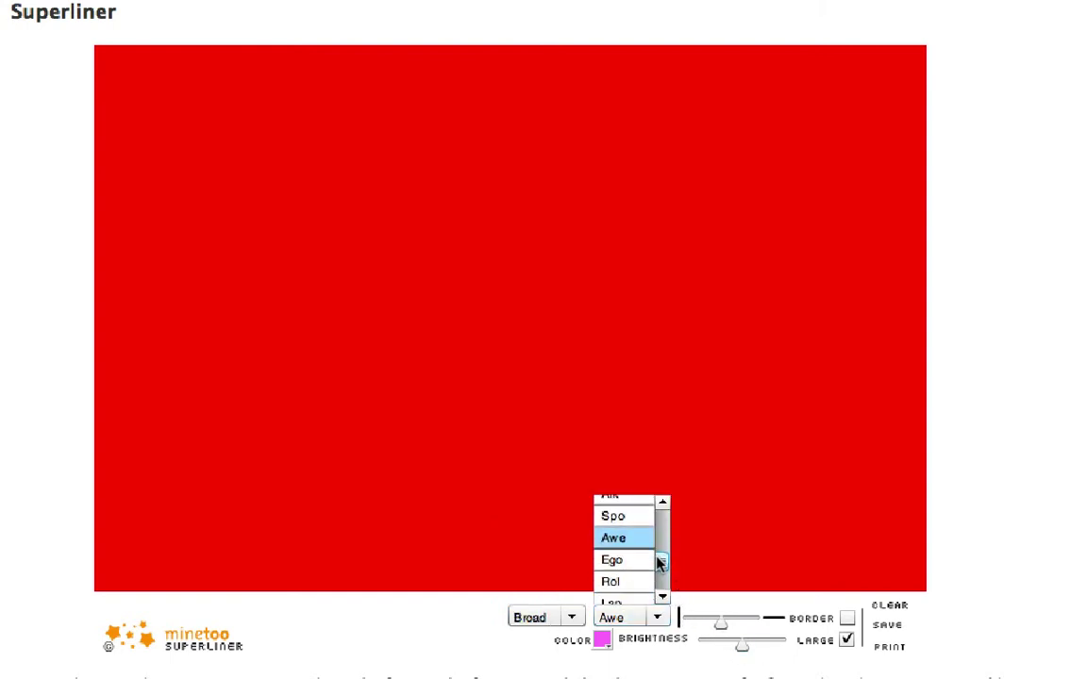
scroll(659, 575, down, 2)
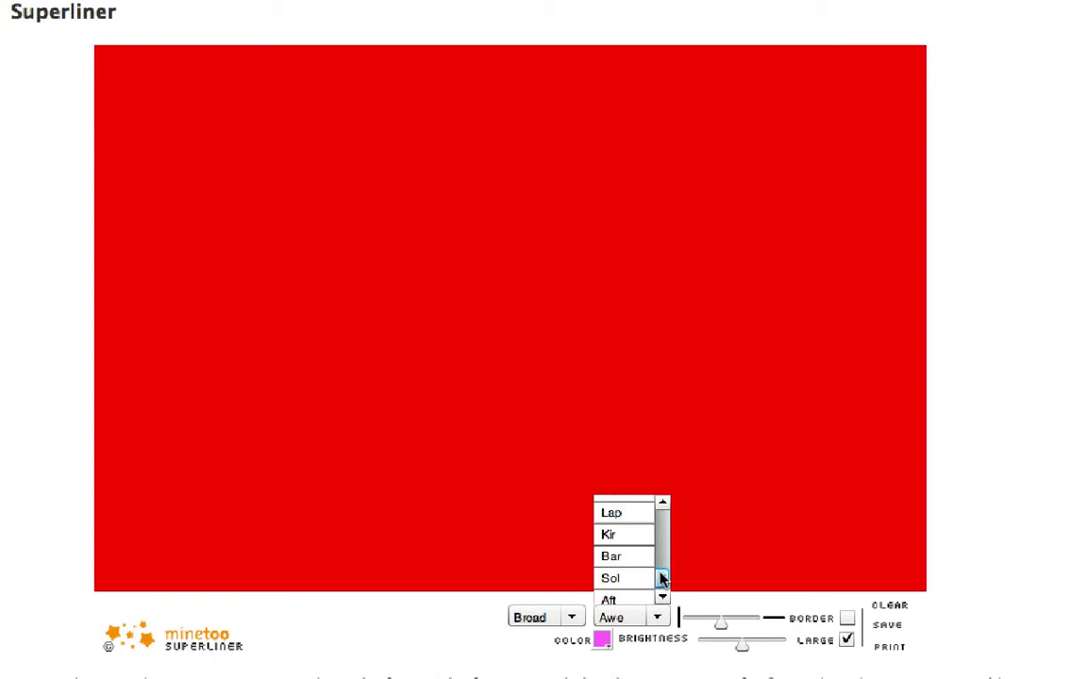
scroll(662, 566, up, 5)
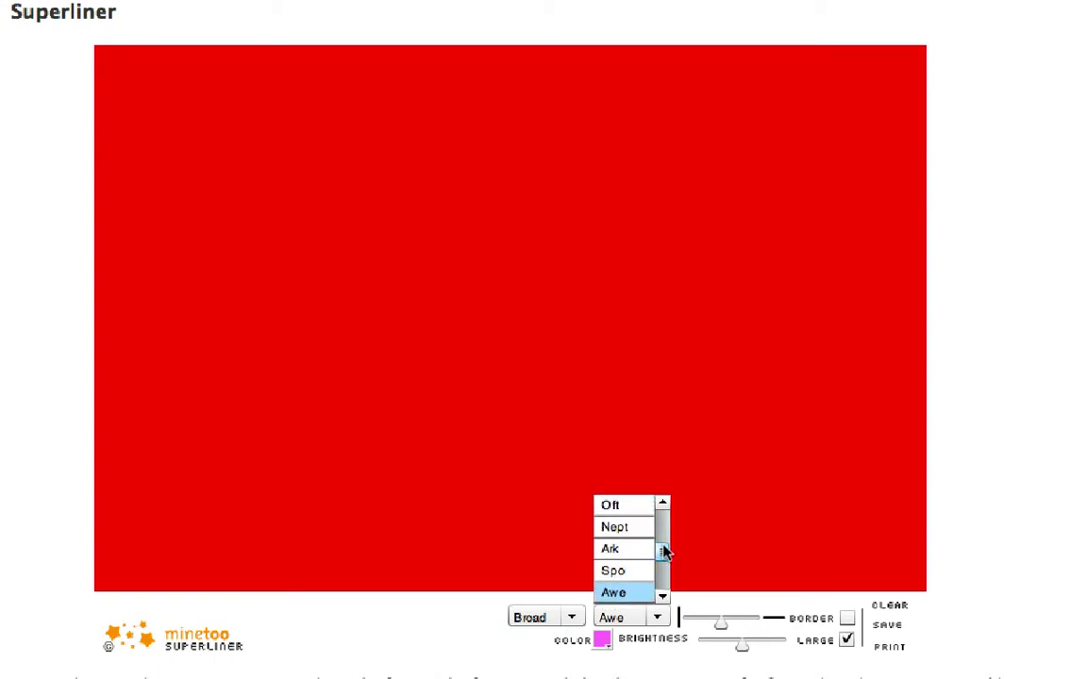
scroll(660, 552, up, 1)
click(635, 553)
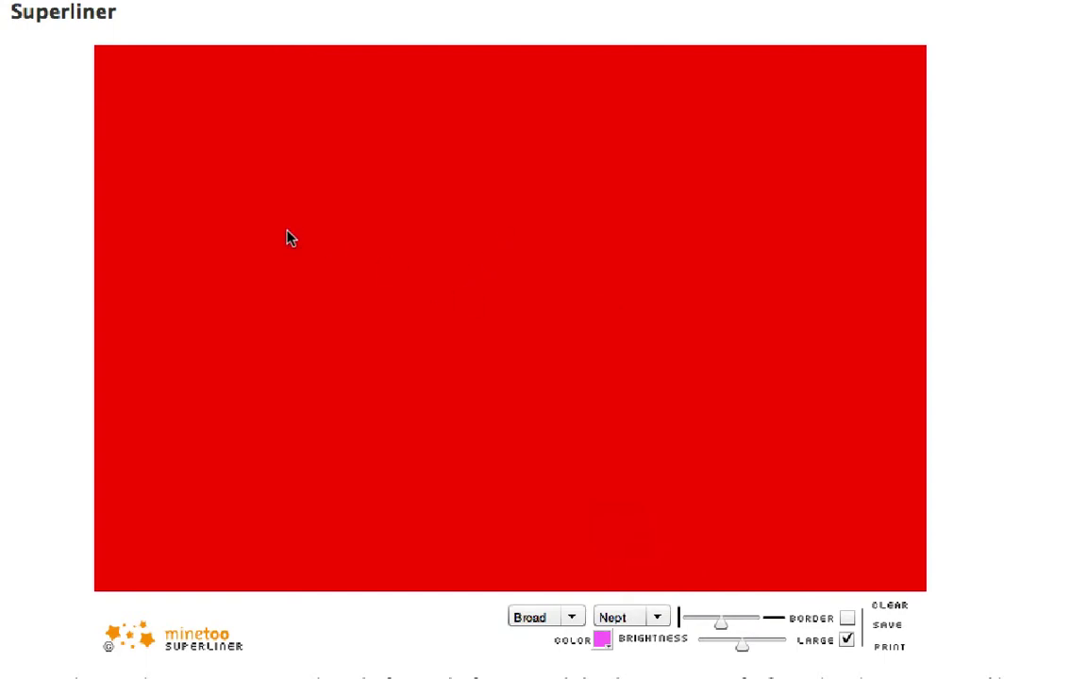
Draw crossing horizontal and vertical Broad lines in Nept colours across the canvas to form a plaid
click(191, 181)
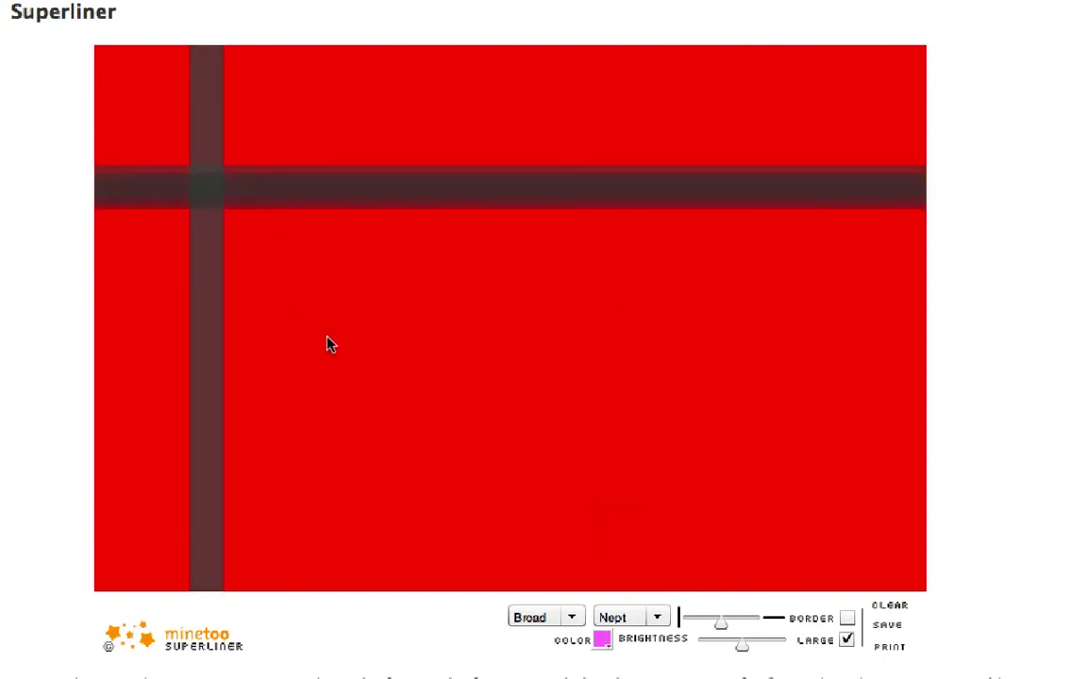
click(345, 368)
click(585, 511)
click(704, 395)
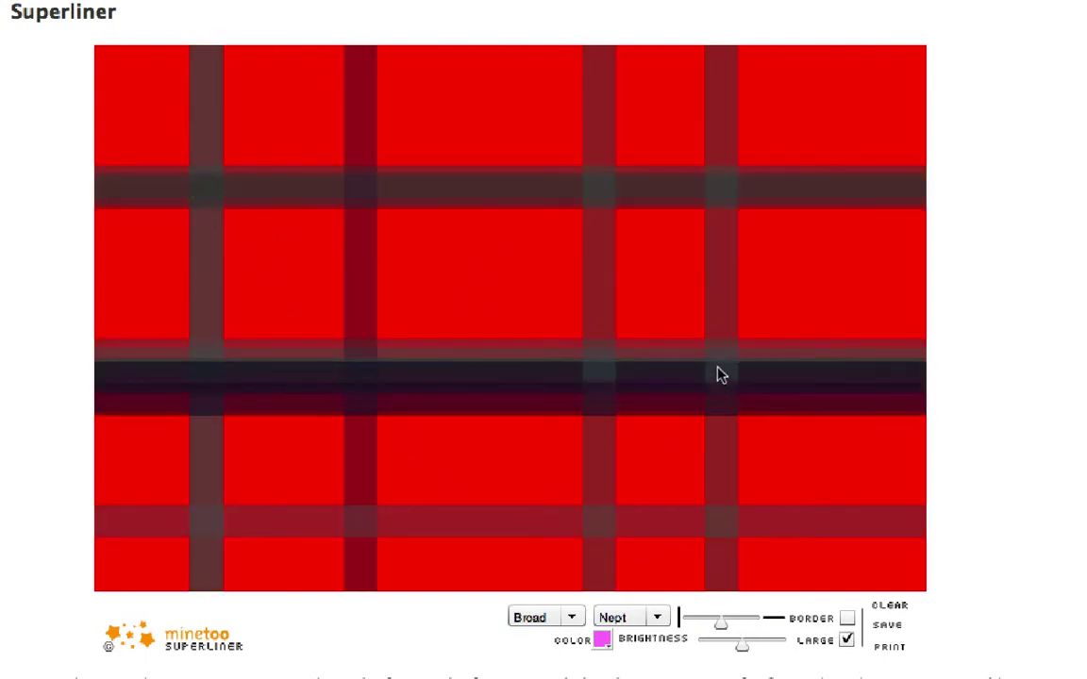
click(767, 299)
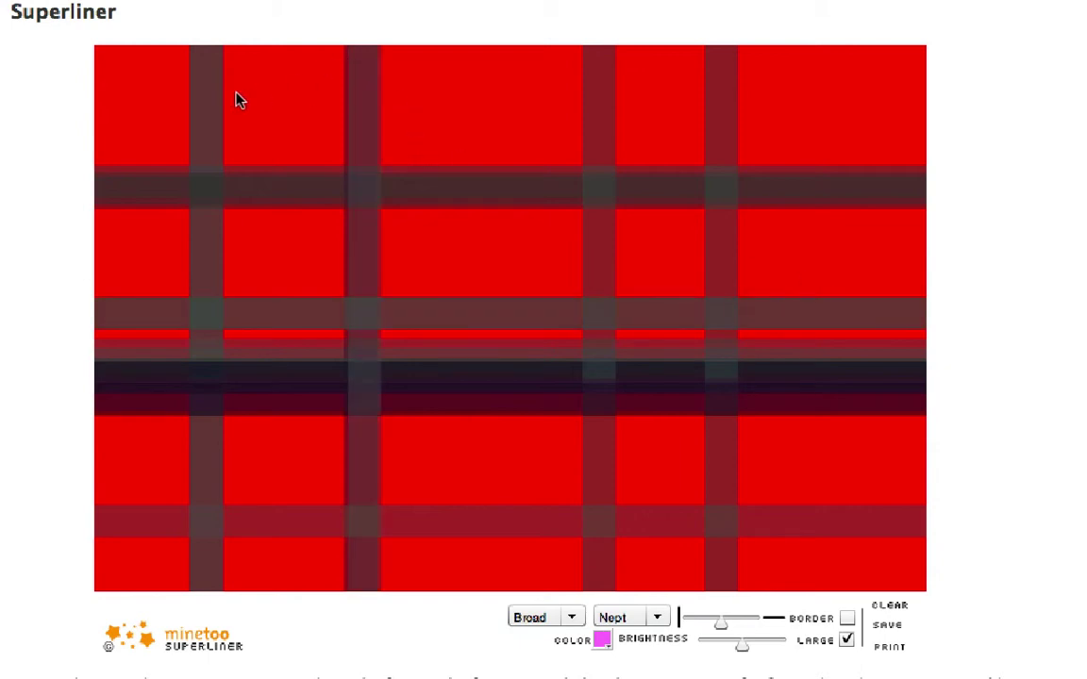
click(214, 101)
click(136, 104)
click(380, 172)
click(557, 443)
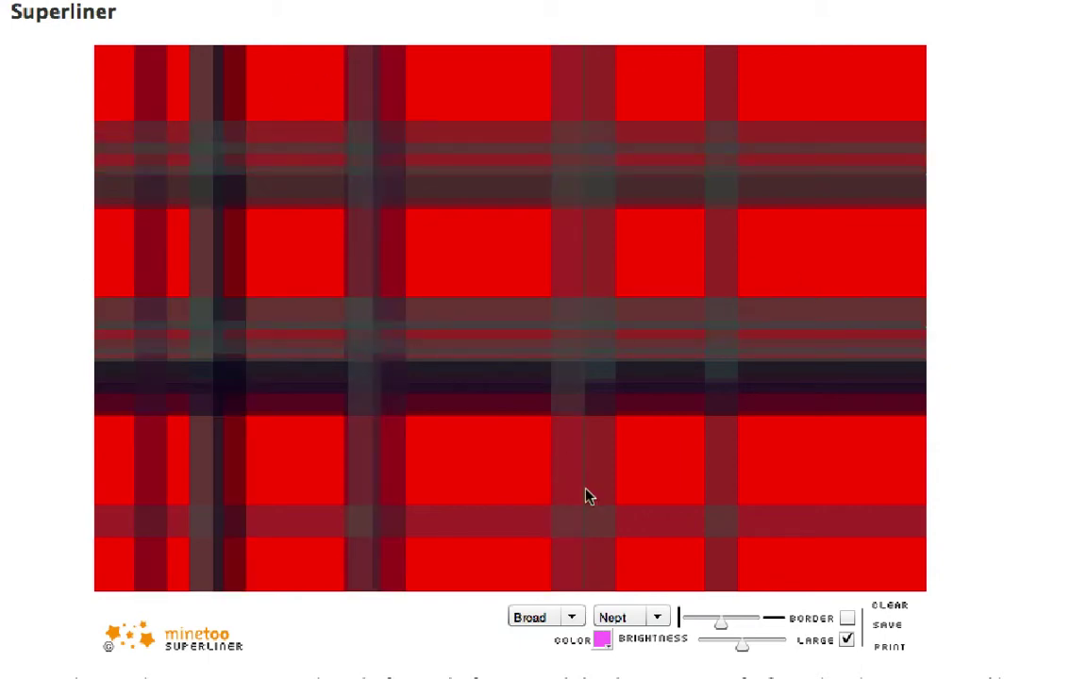
click(831, 406)
click(487, 146)
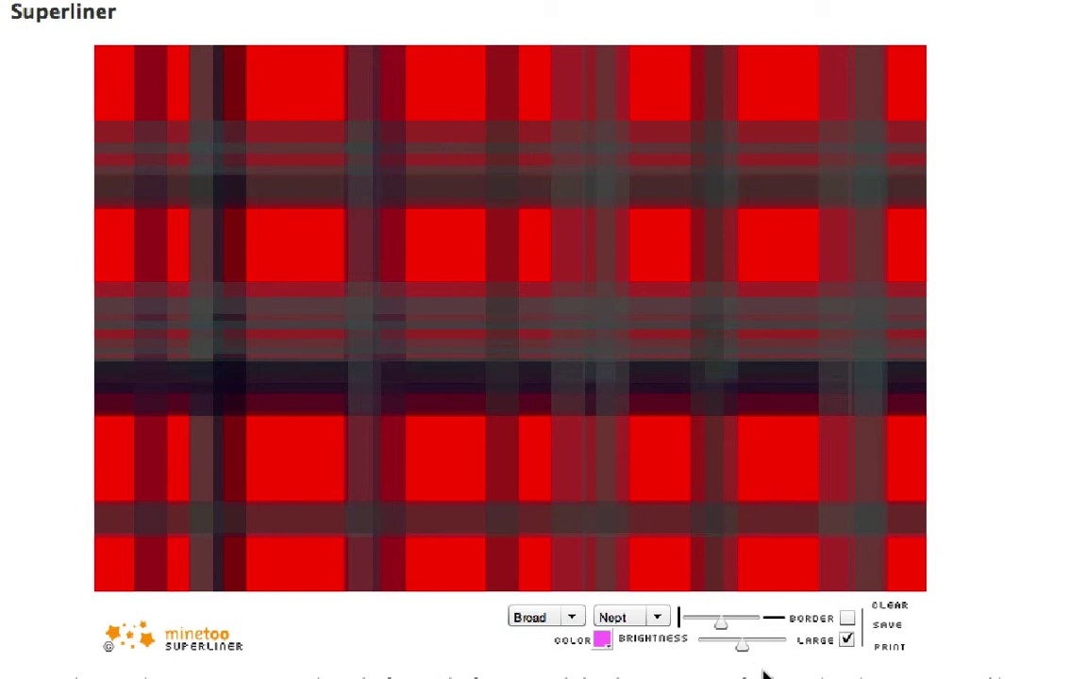
Change the background colour behind the plaid to white, #ffffff
click(604, 640)
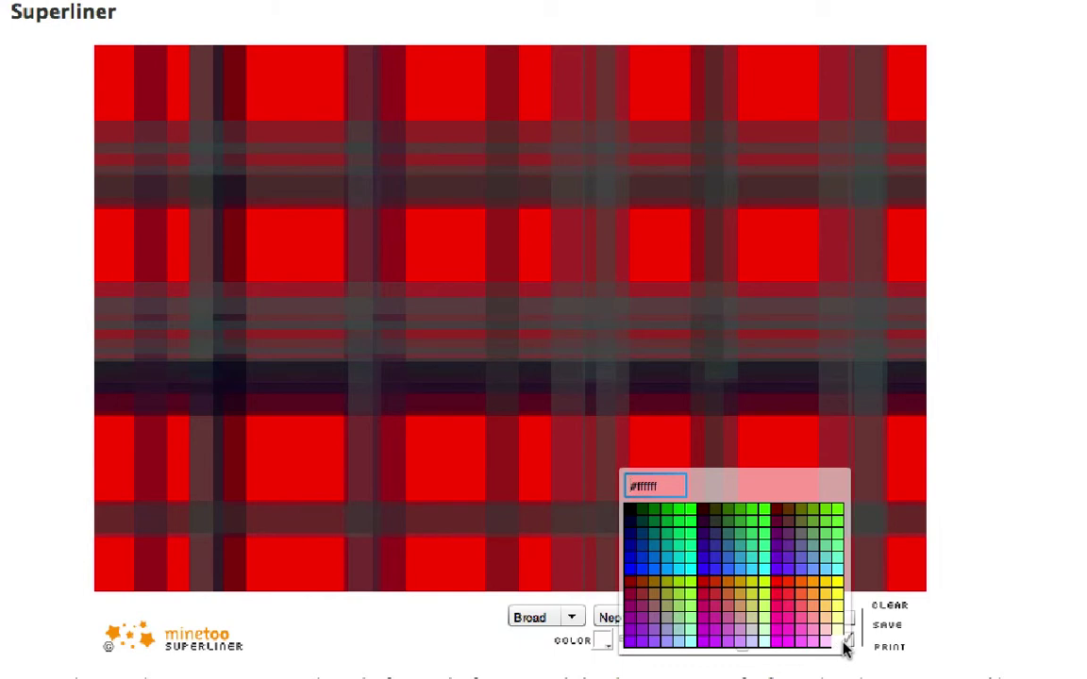
click(839, 642)
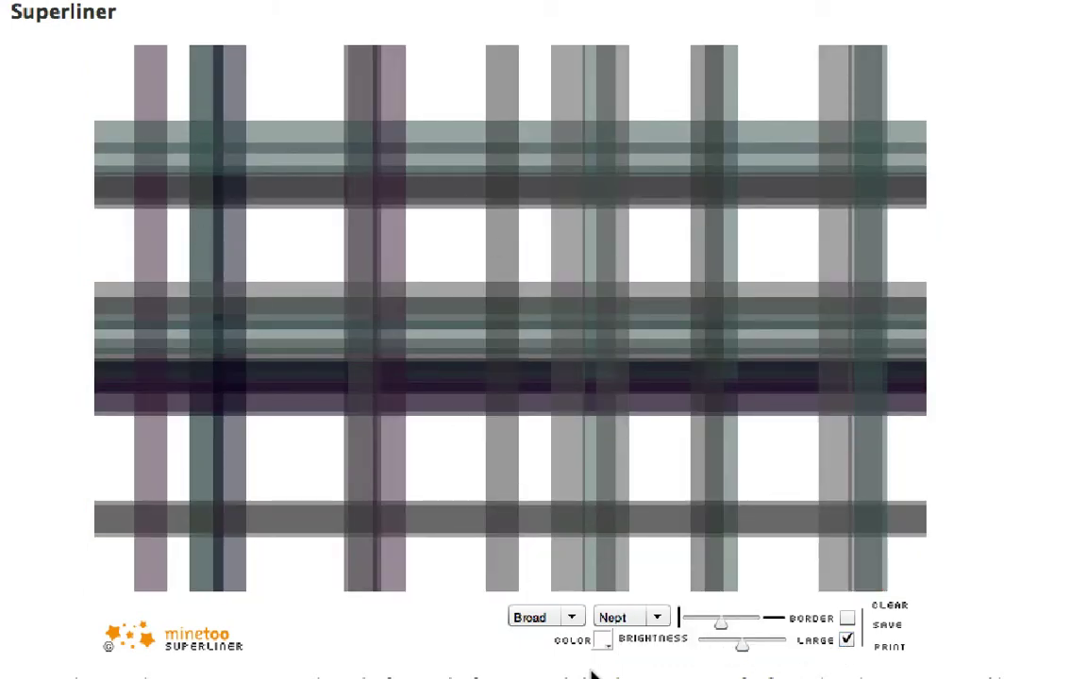
Overlay the plaid with X.fine lines in the Awe colour scheme, followed by more in the Ego scheme
click(658, 617)
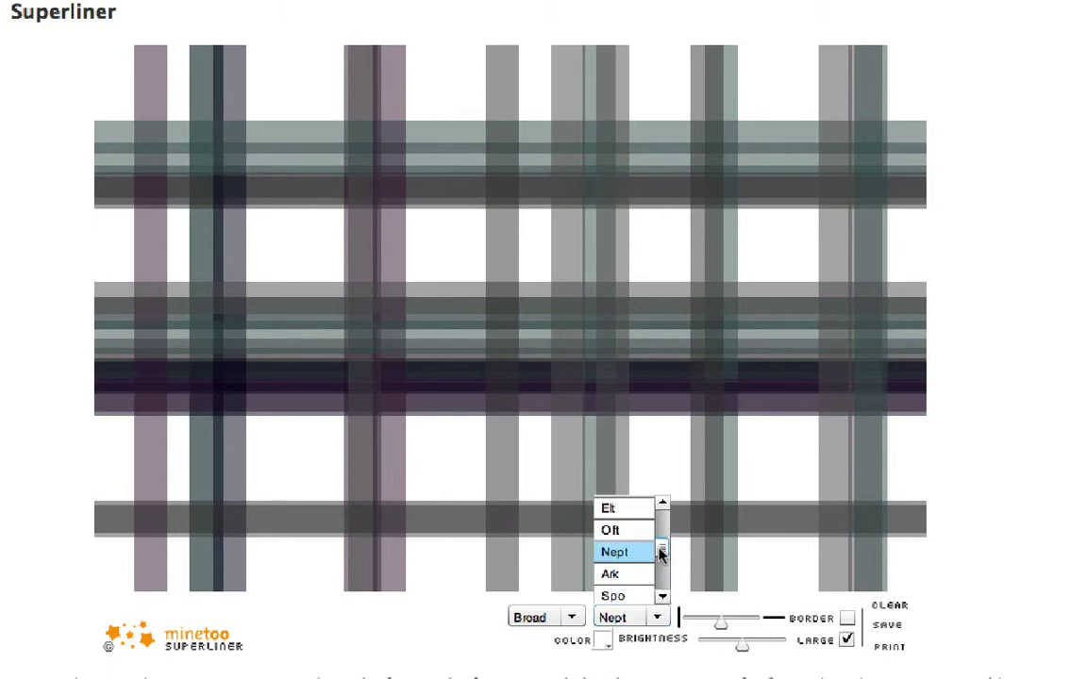
drag(662, 552, 660, 569)
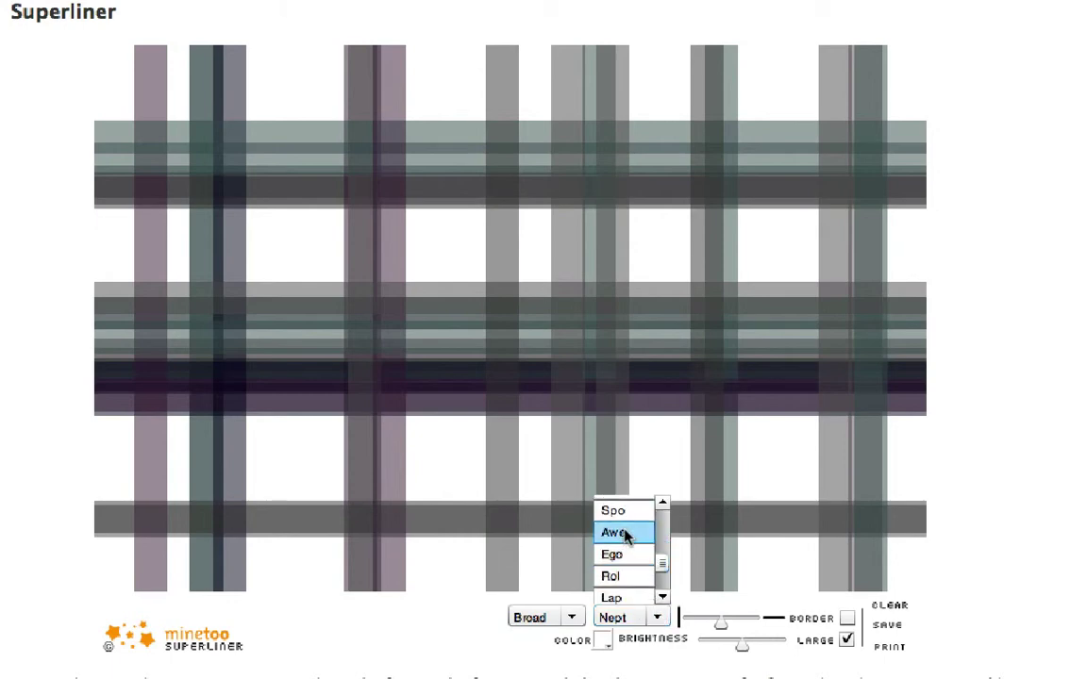
click(613, 535)
click(571, 615)
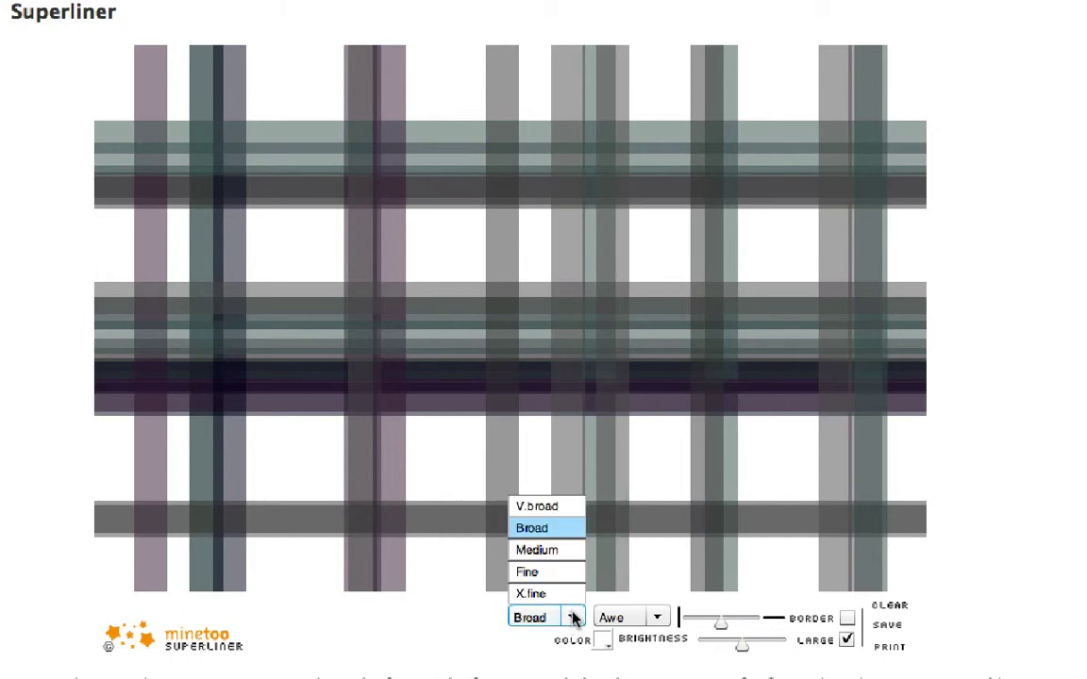
click(553, 594)
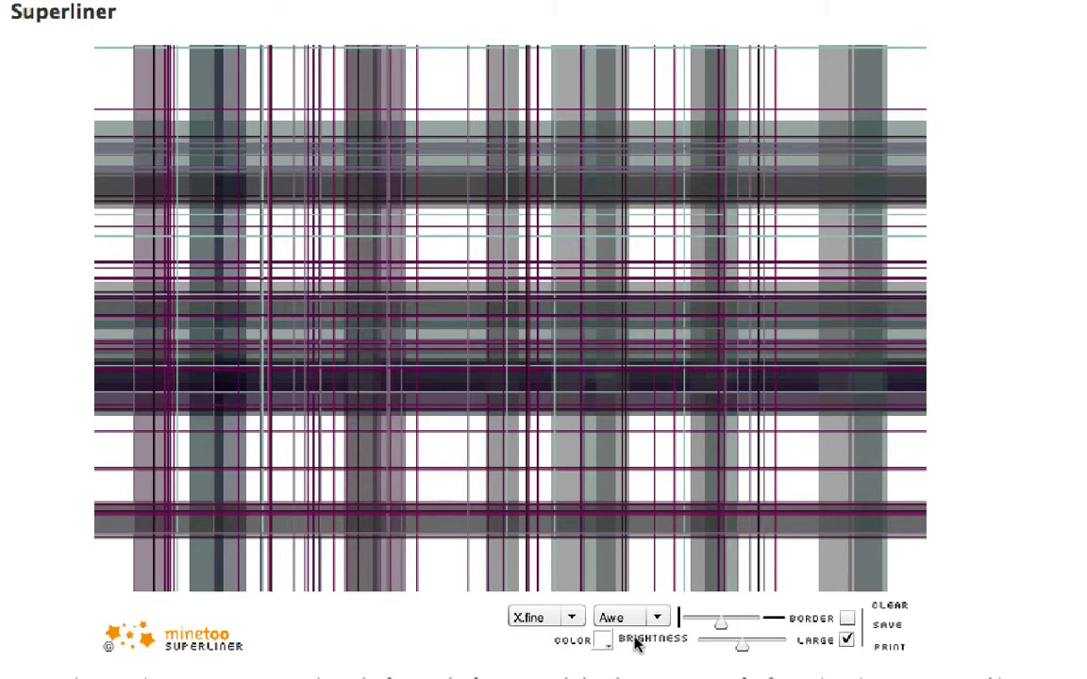
click(660, 618)
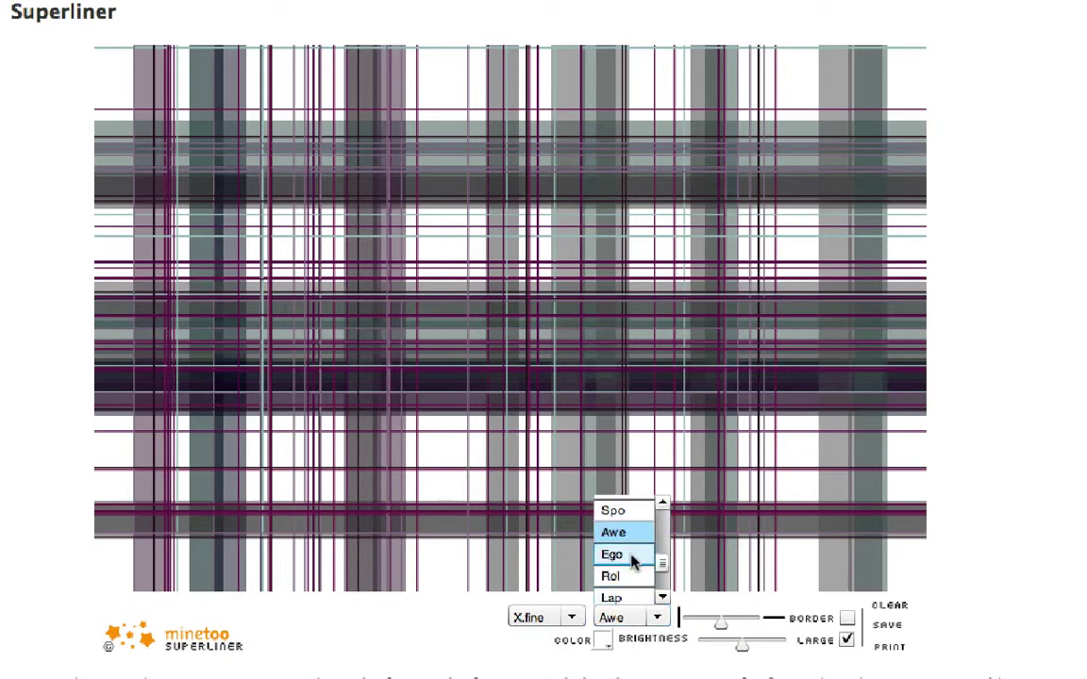
click(634, 559)
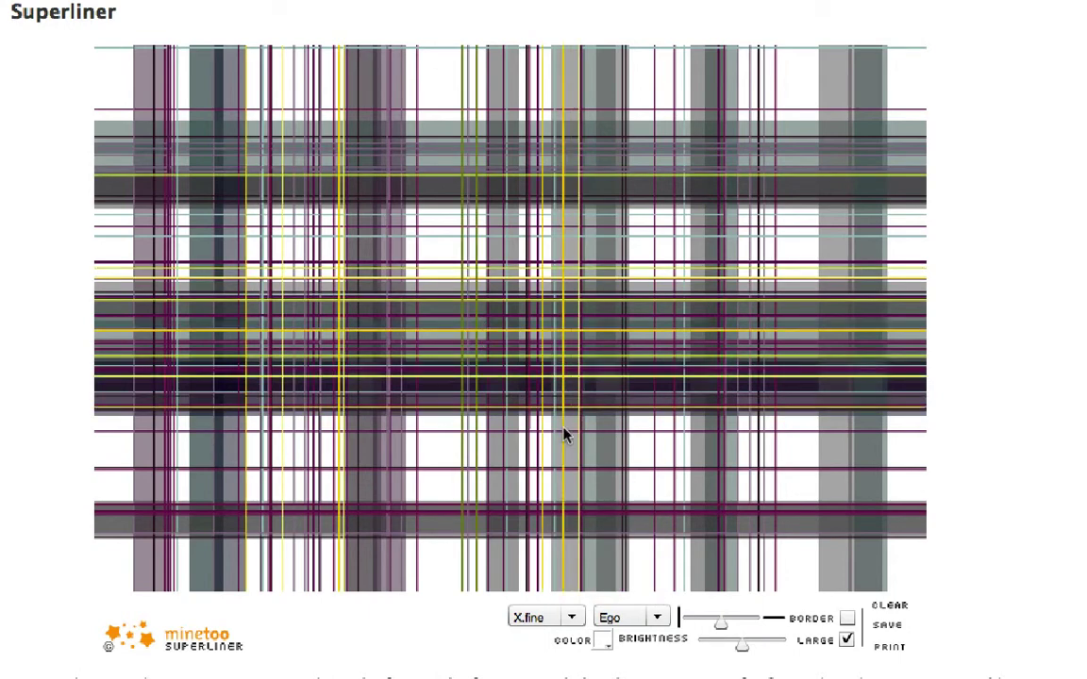
Draw V.broad lines across the canvas in the Spo colour scheme
click(571, 617)
click(494, 457)
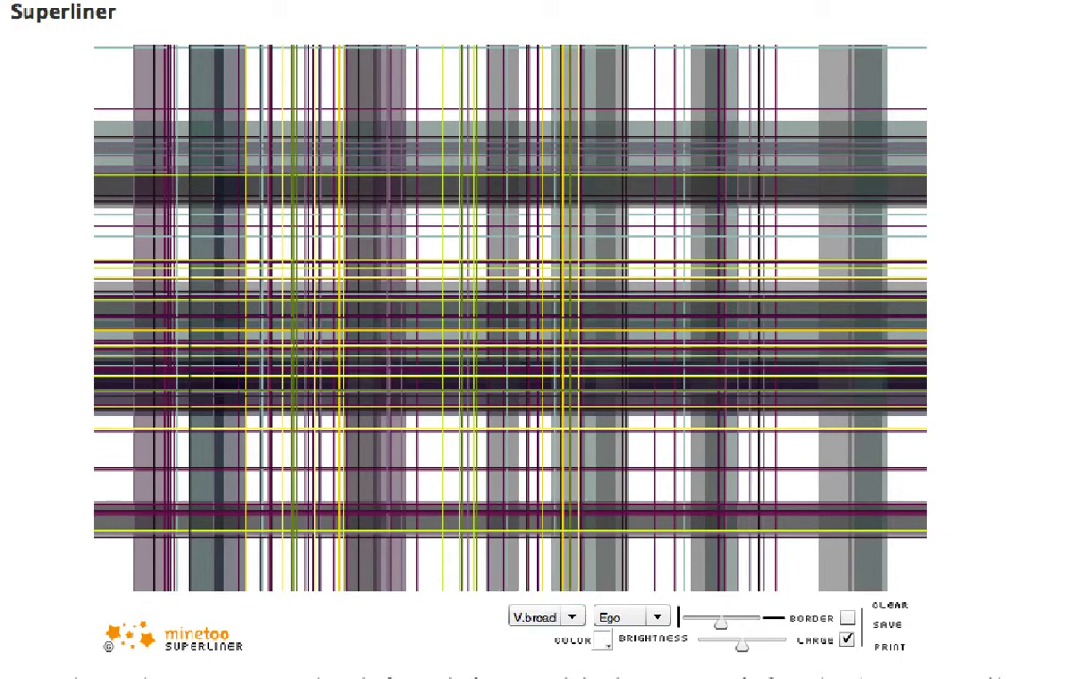
click(659, 619)
click(613, 510)
mouse_move(812, 455)
mouse_down()
mouse_move(752, 444)
mouse_move(430, 250)
mouse_move(248, 297)
mouse_move(718, 549)
mouse_move(825, 412)
mouse_move(849, 415)
mouse_up()
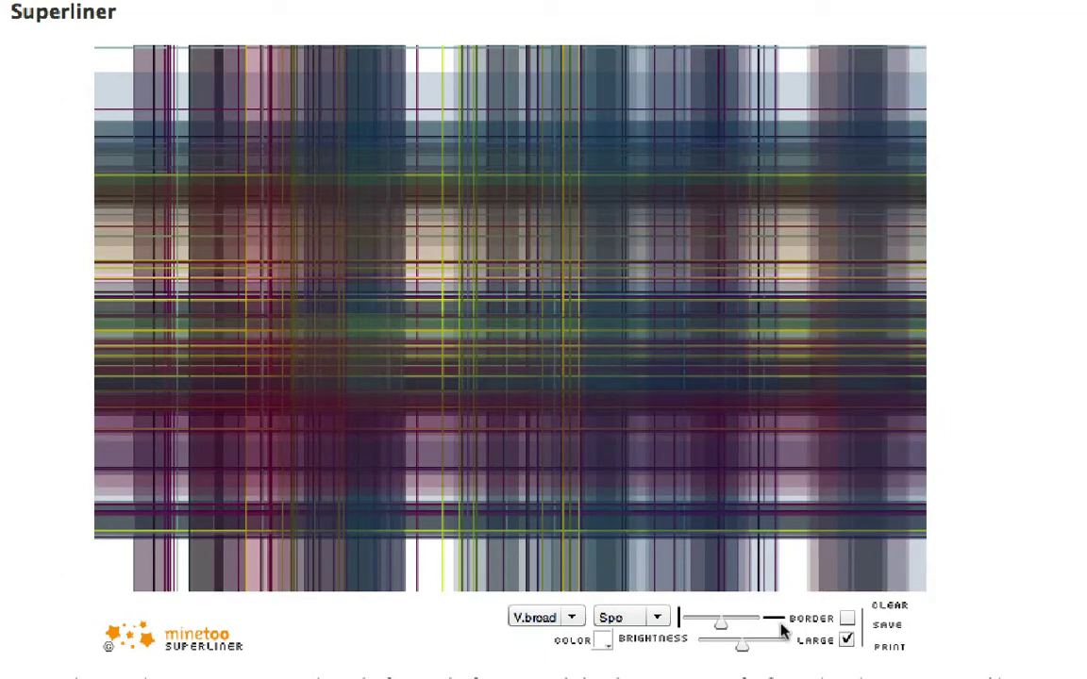
Change the background colour to dark navy, #000033
click(602, 641)
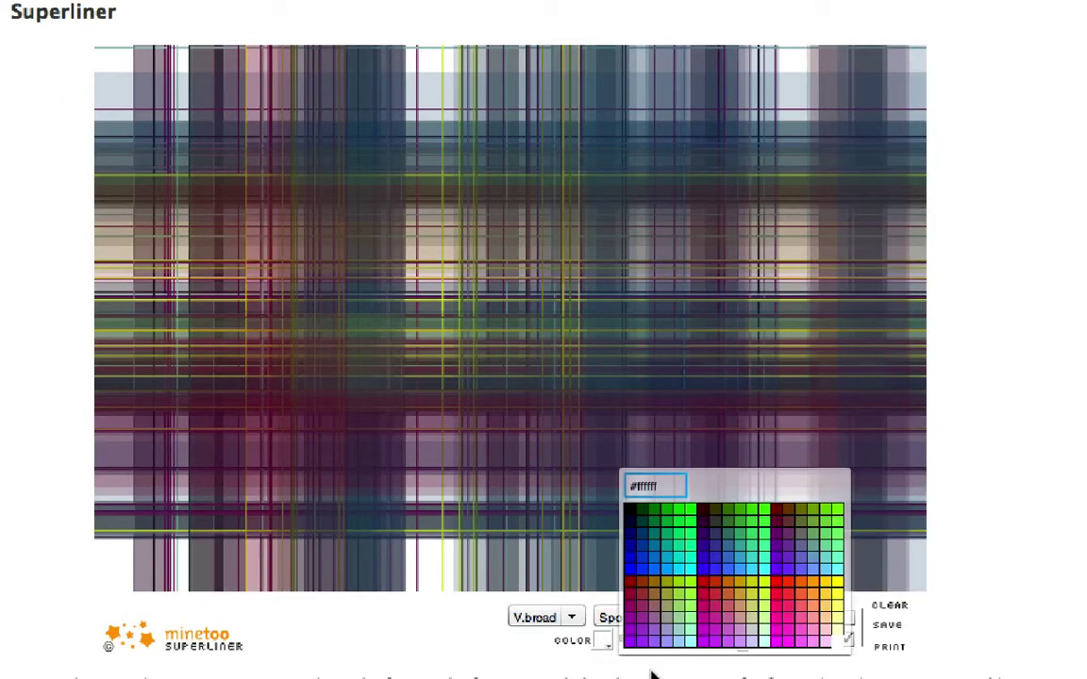
click(640, 531)
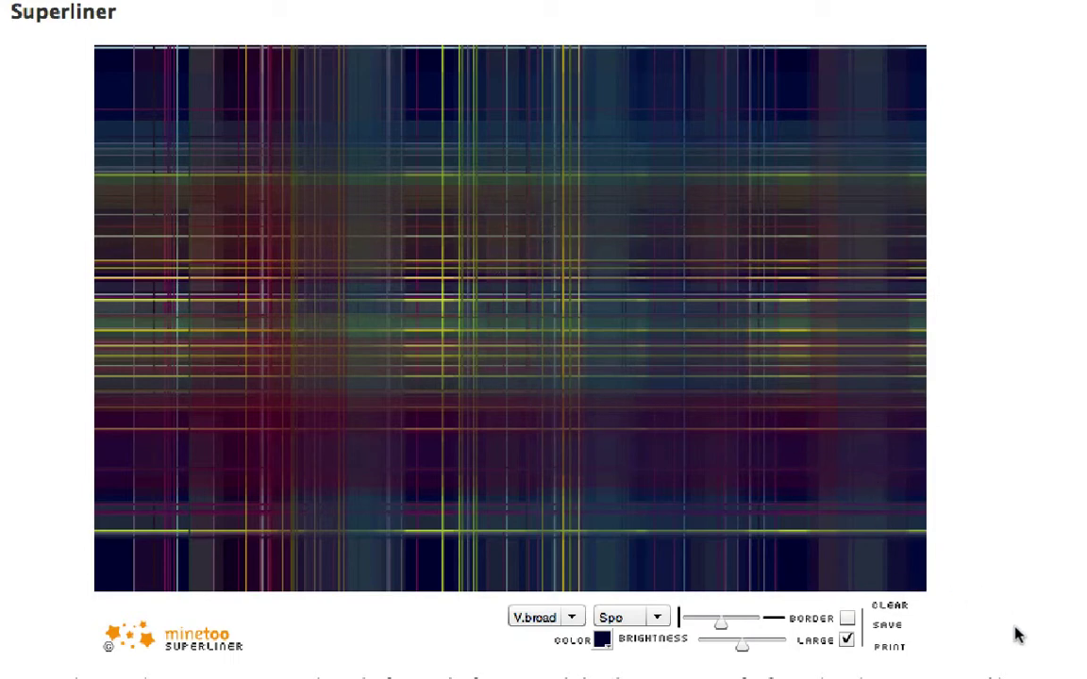
click(602, 639)
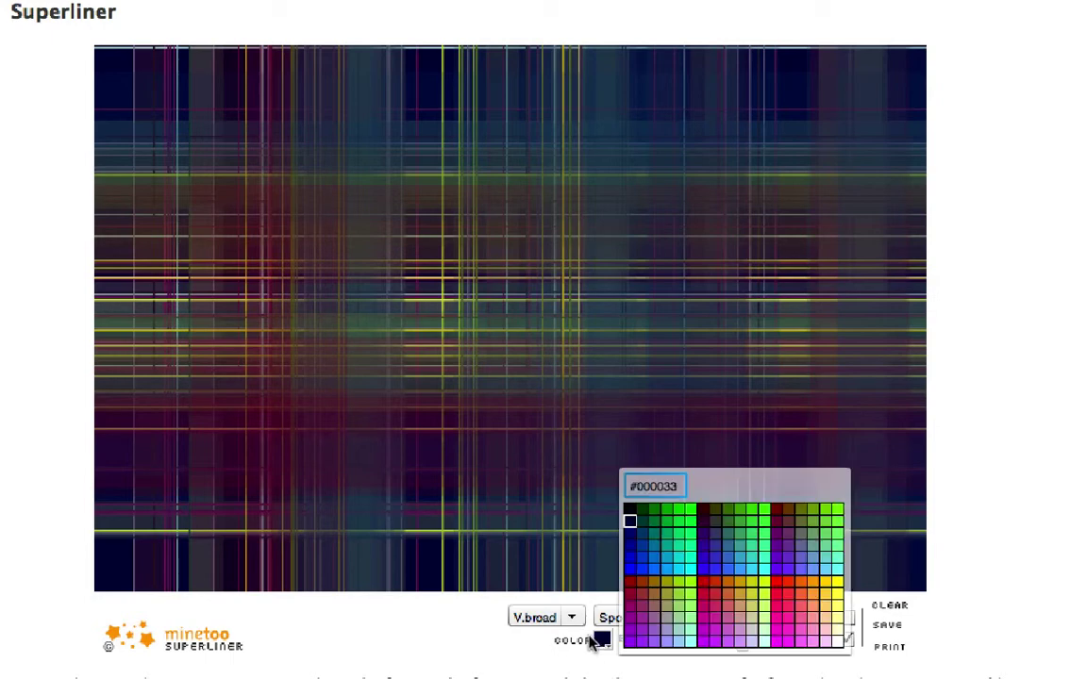
click(526, 645)
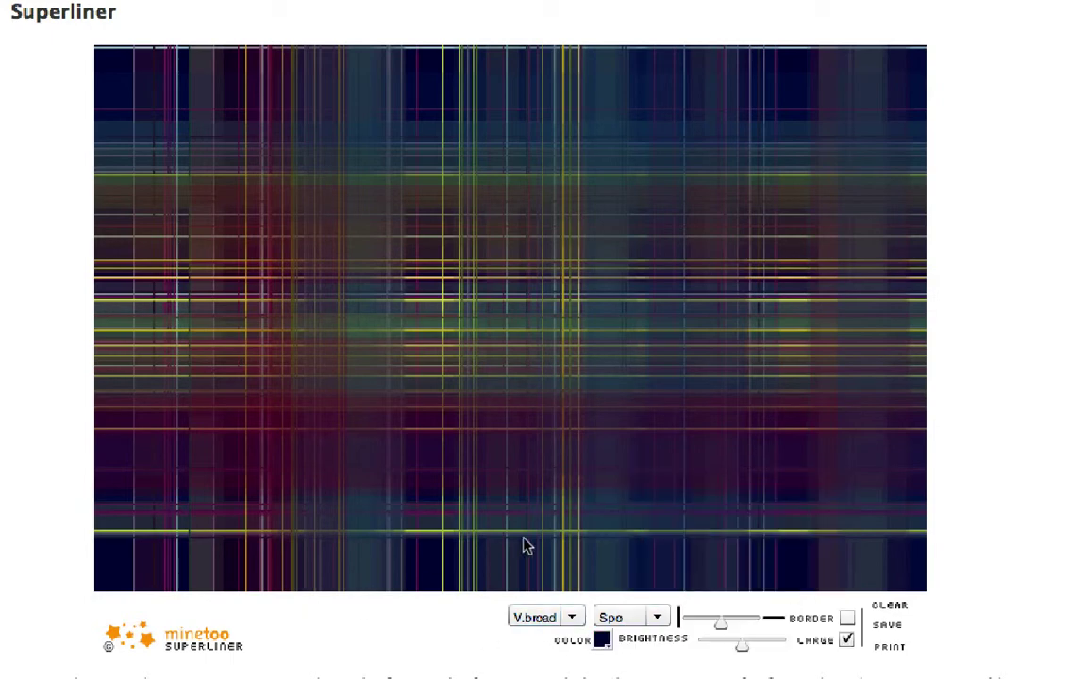
Draw X.fine lines across the whole canvas in the Lap colour scheme
click(656, 617)
click(634, 602)
click(571, 617)
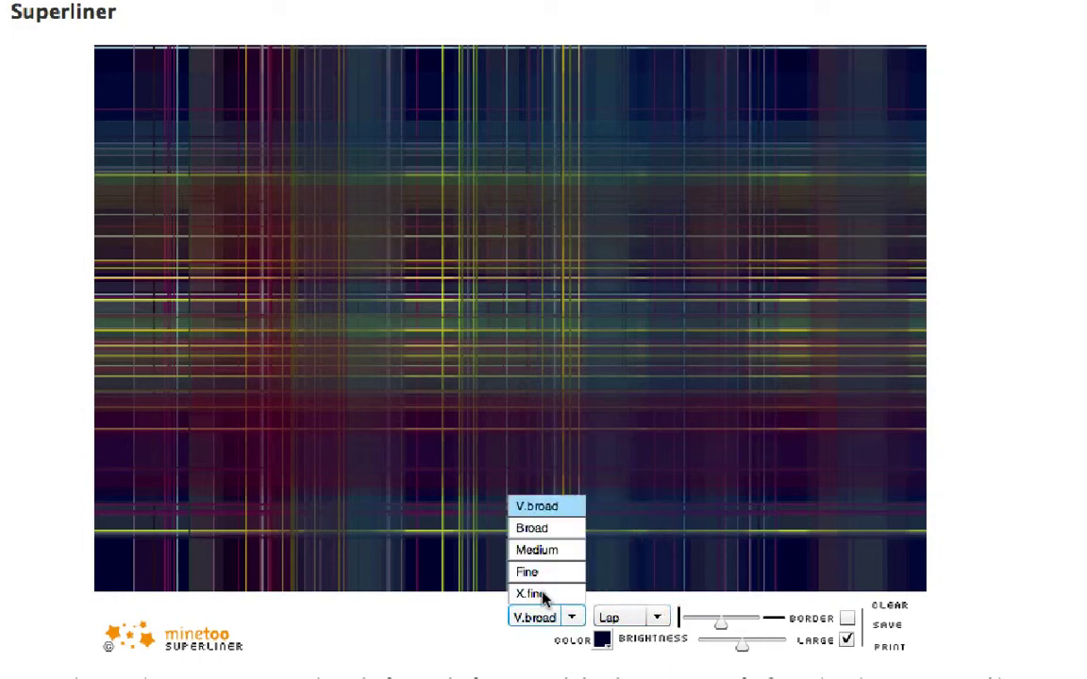
click(537, 592)
mouse_move(194, 191)
mouse_down()
mouse_move(360, 277)
mouse_move(432, 369)
mouse_move(628, 437)
mouse_move(695, 293)
mouse_move(565, 400)
mouse_move(832, 420)
mouse_move(747, 502)
mouse_move(609, 397)
mouse_move(226, 378)
mouse_move(180, 262)
mouse_move(215, 384)
mouse_up()
drag(368, 555, 214, 226)
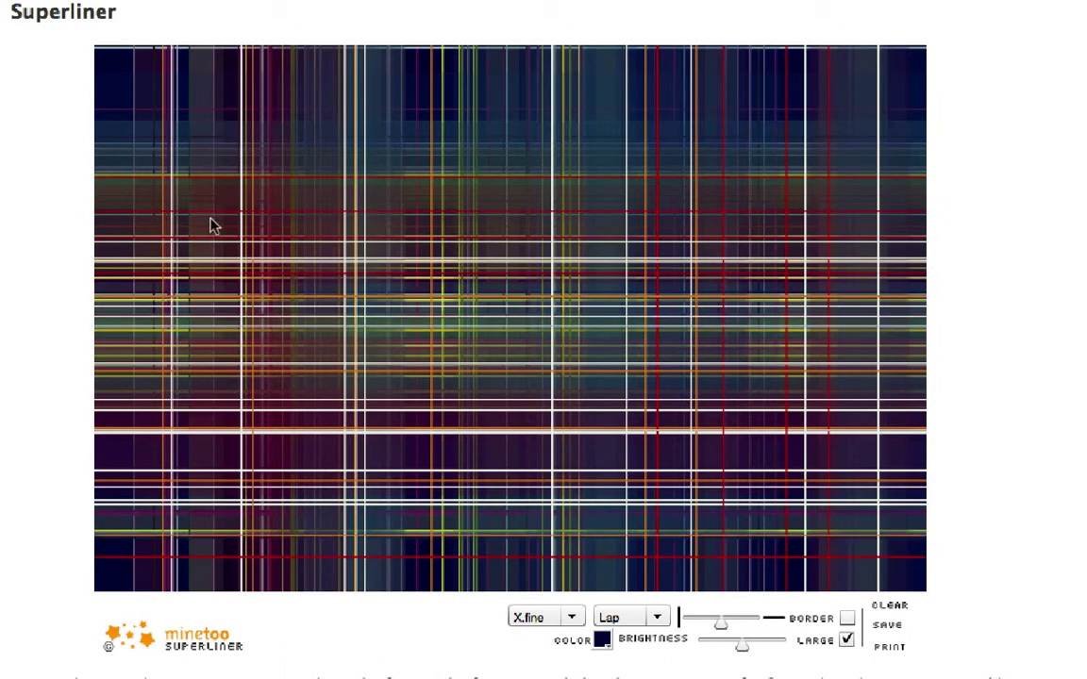
mouse_move(613, 505)
mouse_down()
mouse_move(609, 454)
mouse_move(611, 475)
mouse_move(653, 524)
mouse_up()
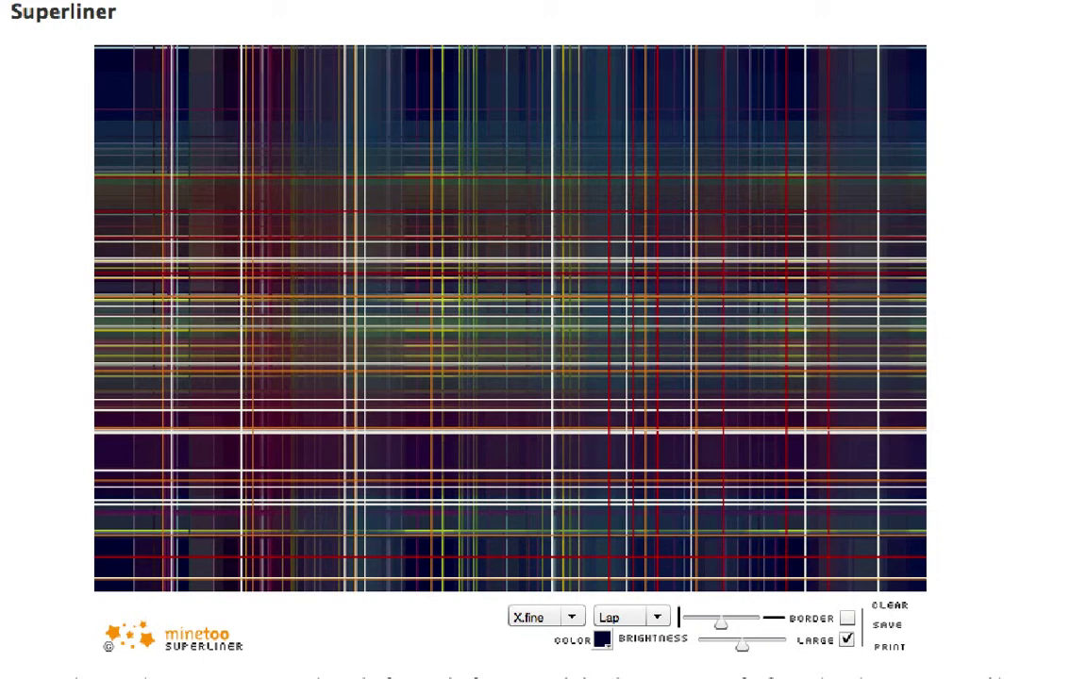
Try dark red, magenta and bright green in turn as the background colour behind the plaid
click(602, 640)
click(632, 585)
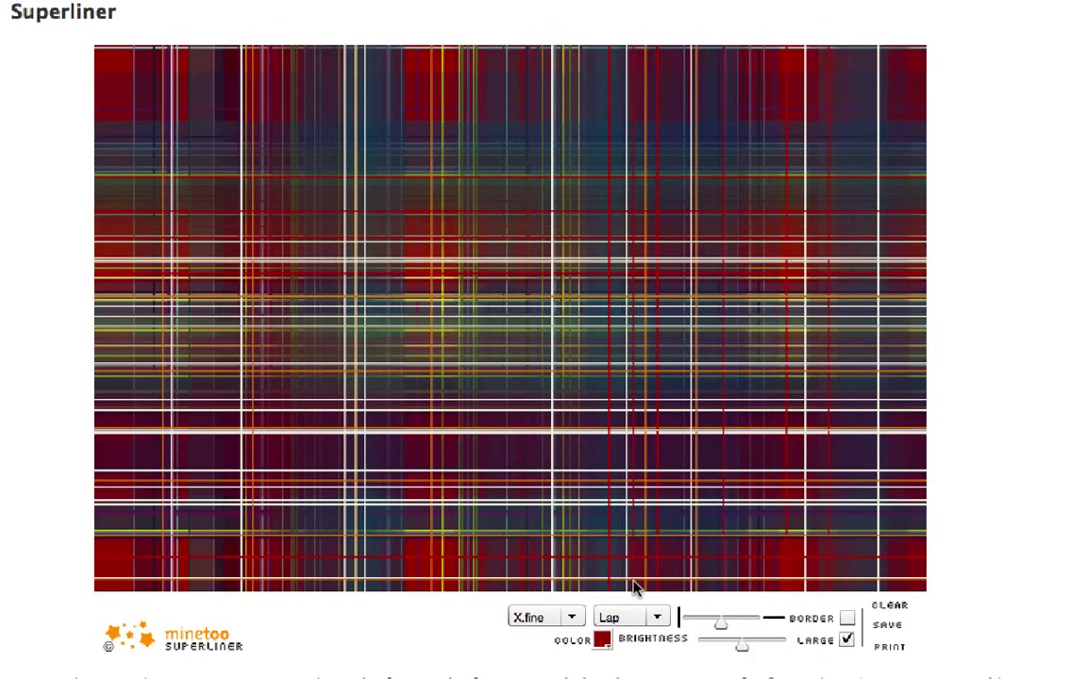
click(602, 642)
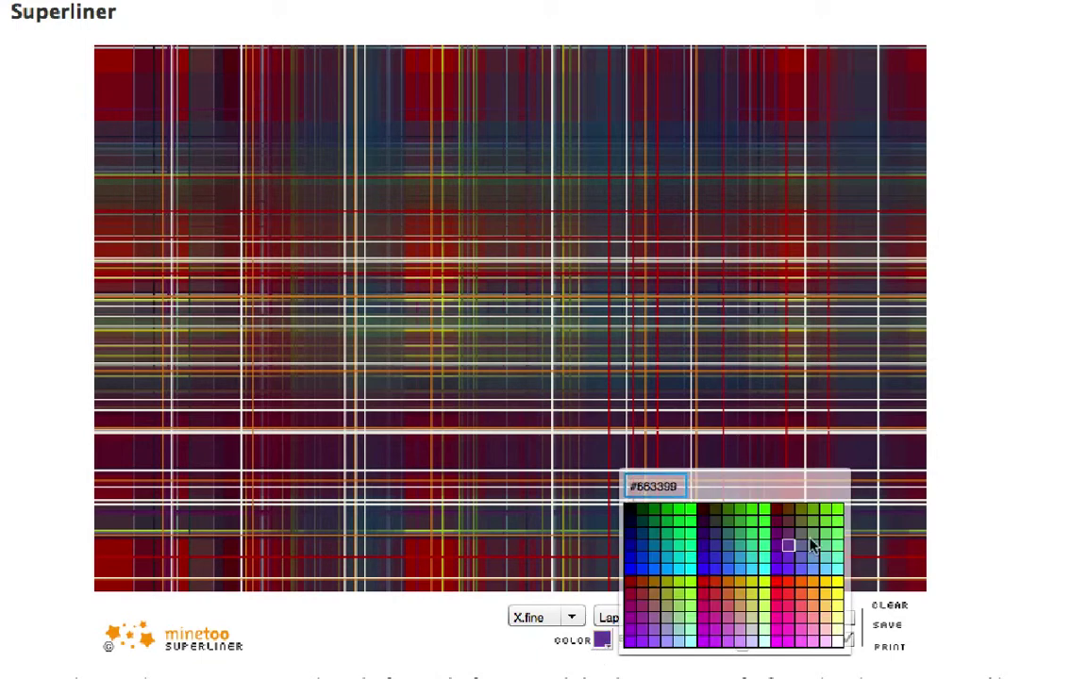
click(779, 631)
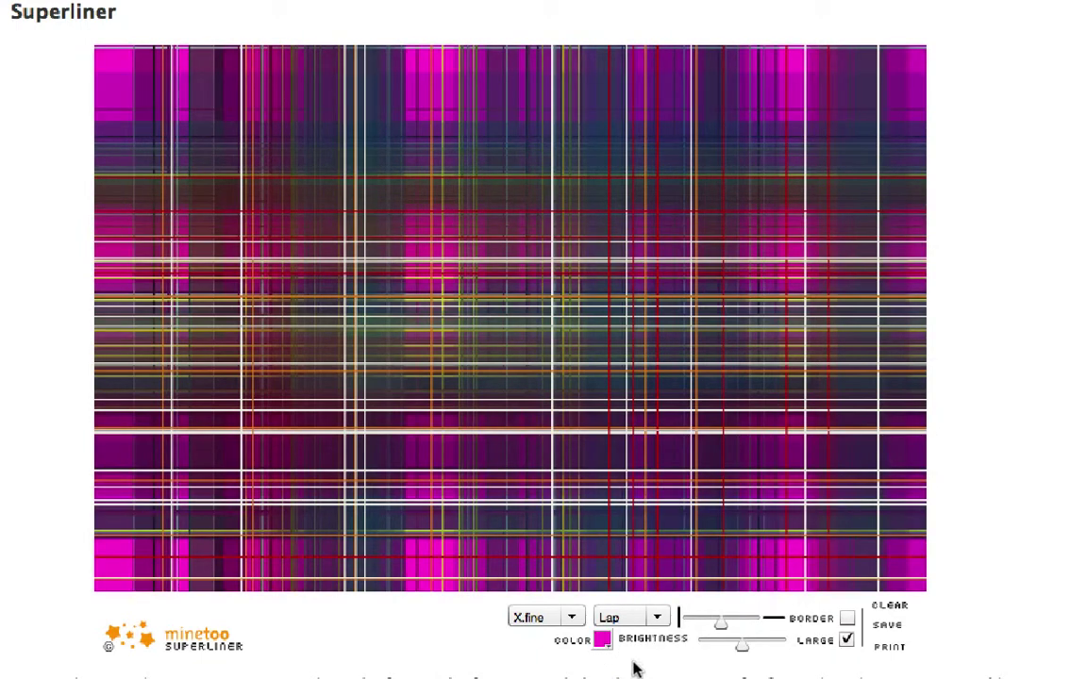
click(602, 641)
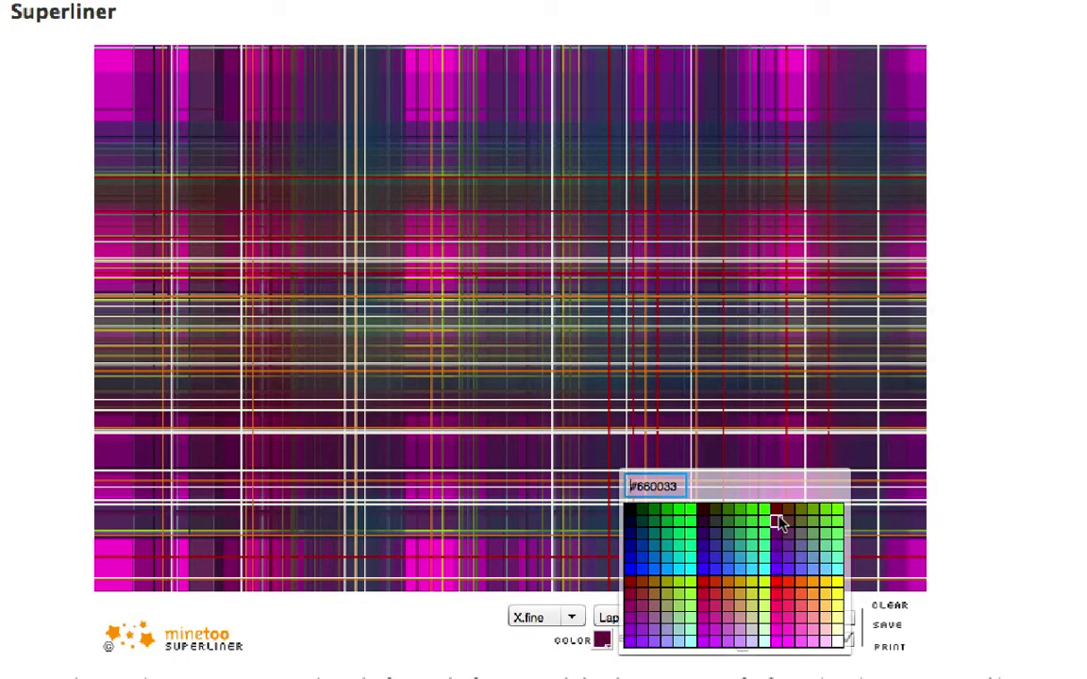
click(830, 509)
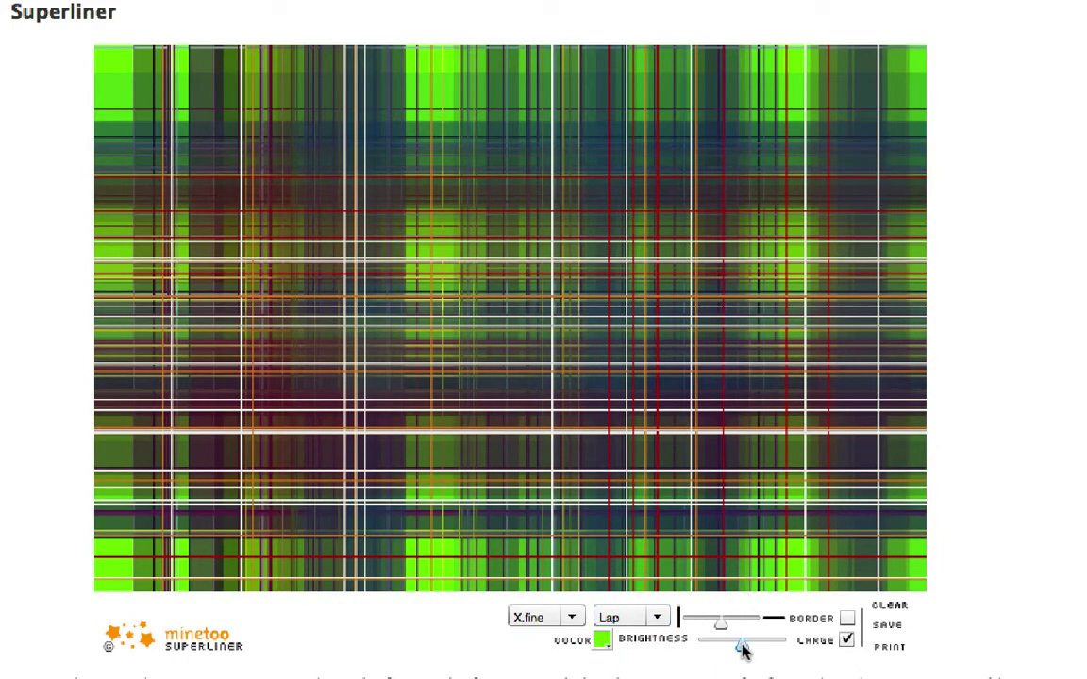
Lower the brightness slightly and change the background colour to blue
drag(743, 651, 664, 645)
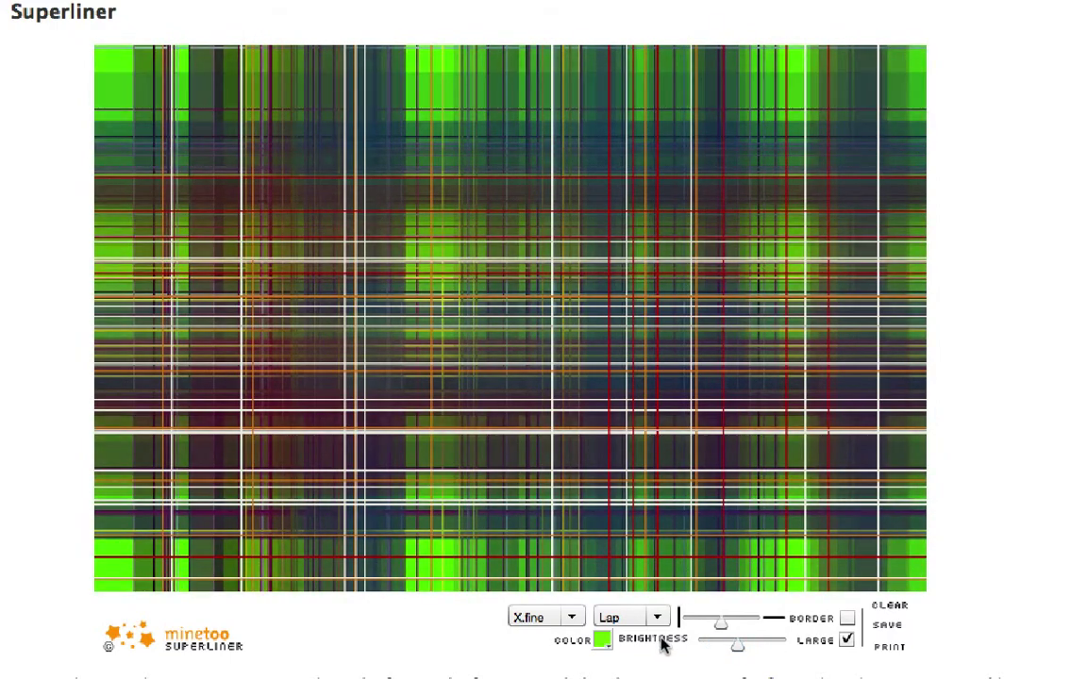
click(604, 641)
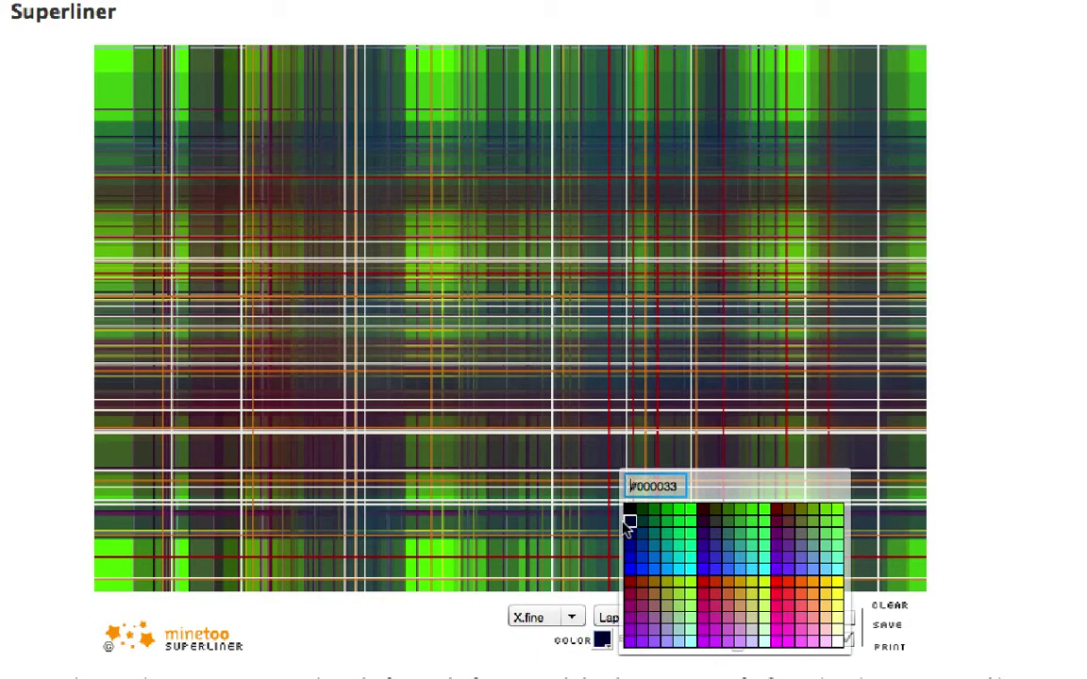
click(635, 546)
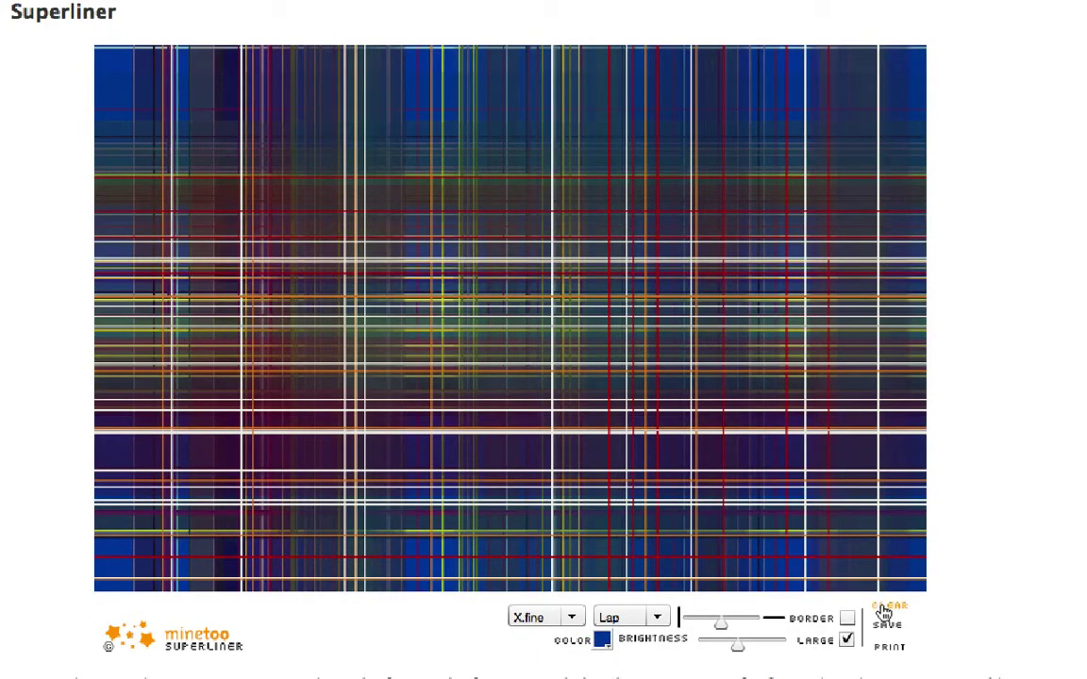
Clear the whole canvas and raise the brightness to its maximum
click(848, 618)
drag(738, 645, 786, 646)
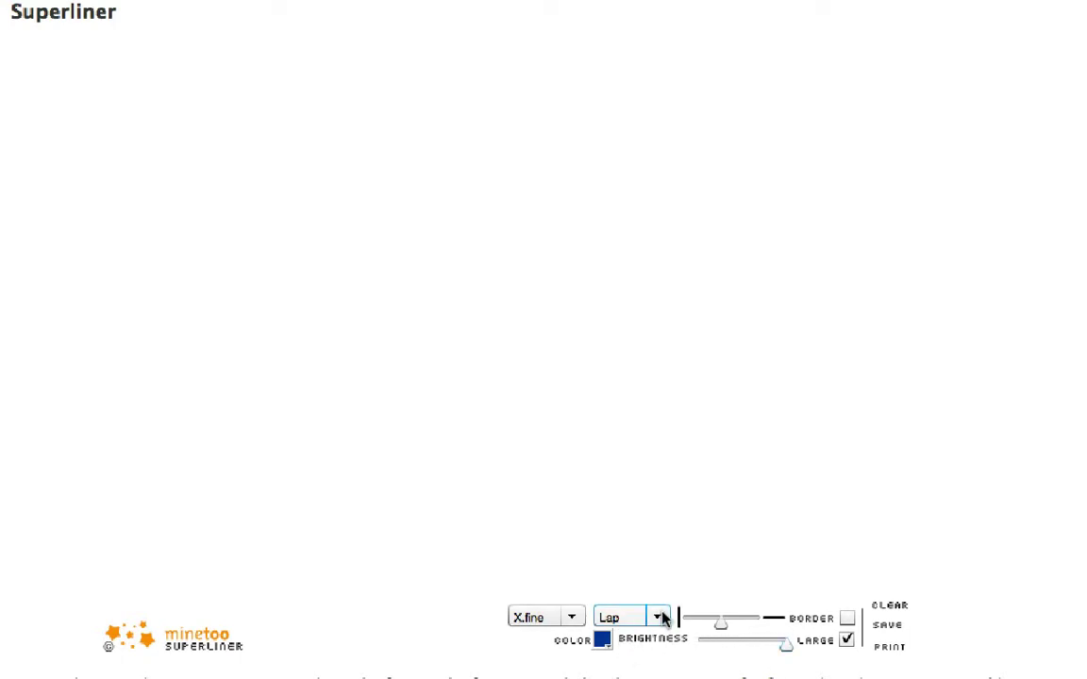
Draw V.broad lines across the canvas in the Lap colour scheme and clear the canvas again
click(572, 618)
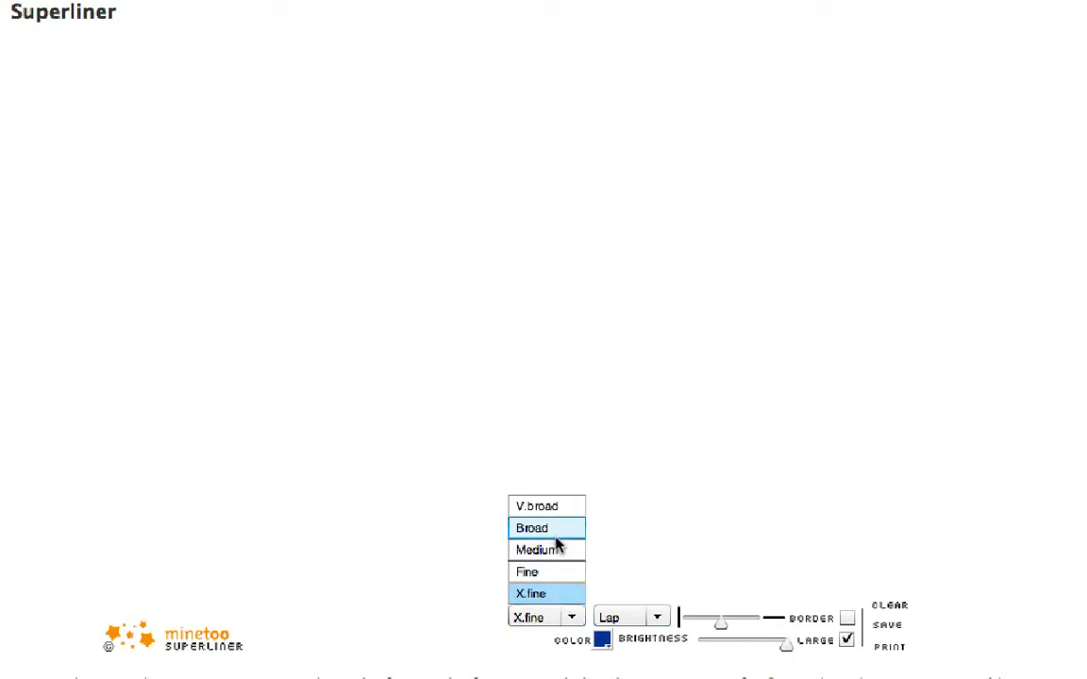
click(548, 506)
mouse_move(551, 349)
mouse_down()
mouse_move(824, 518)
mouse_move(454, 260)
mouse_move(141, 170)
mouse_up()
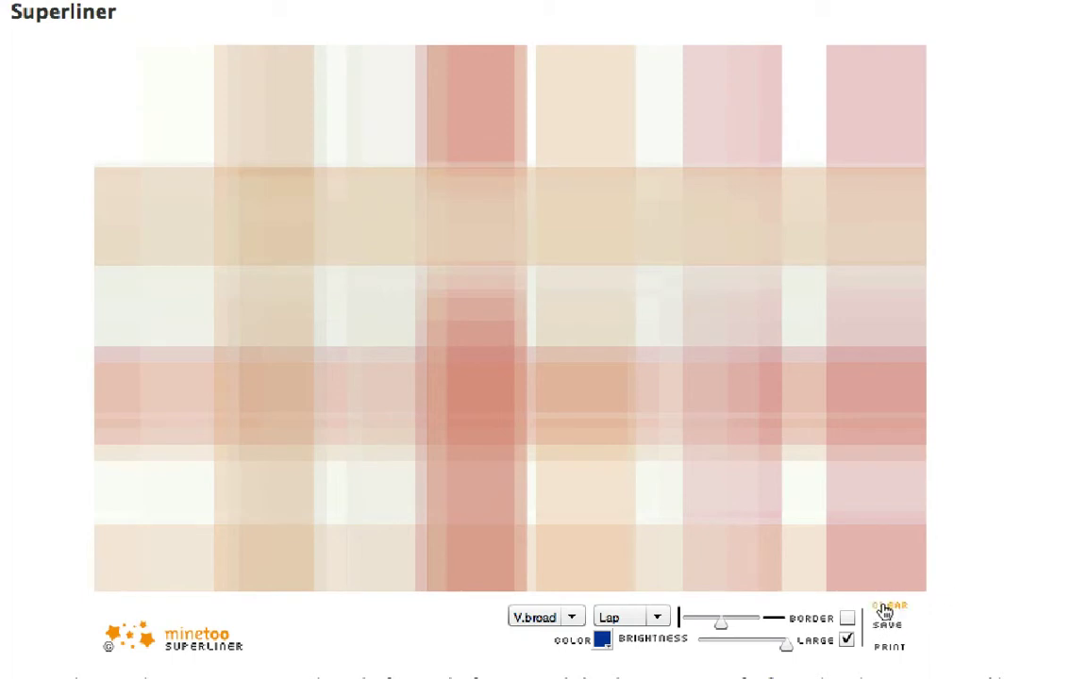
click(887, 606)
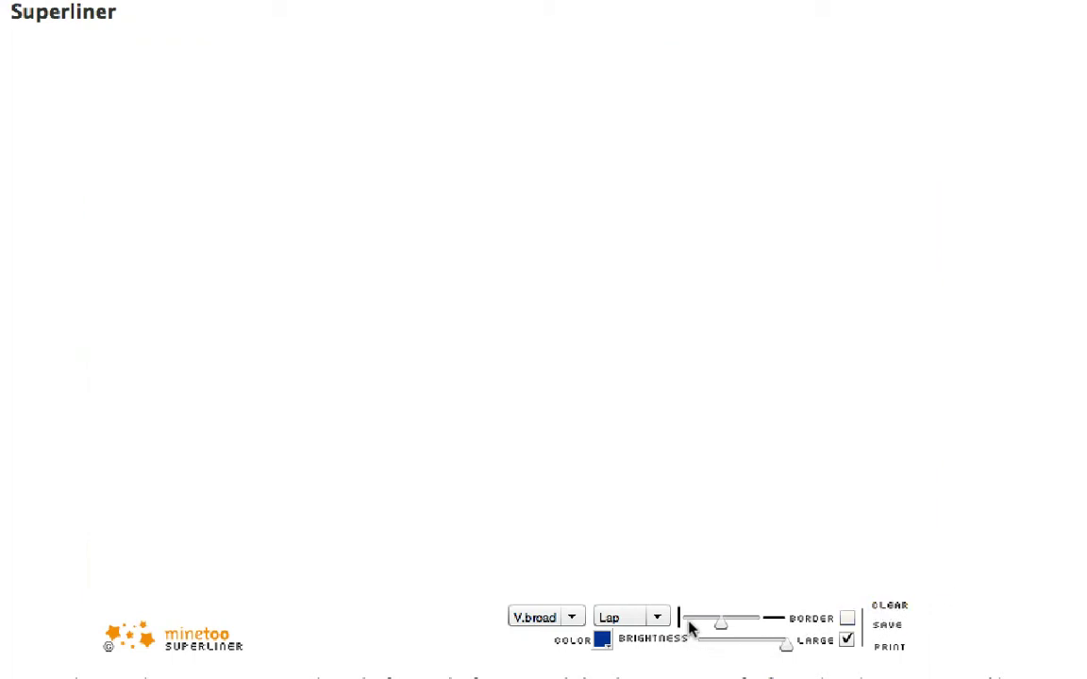
Set the line direction fully to horizontal and draw V.broad lines over the canvas in the Lap colour scheme
drag(723, 631, 767, 635)
mouse_move(714, 565)
mouse_down()
mouse_move(645, 422)
mouse_move(706, 152)
mouse_move(624, 174)
mouse_up()
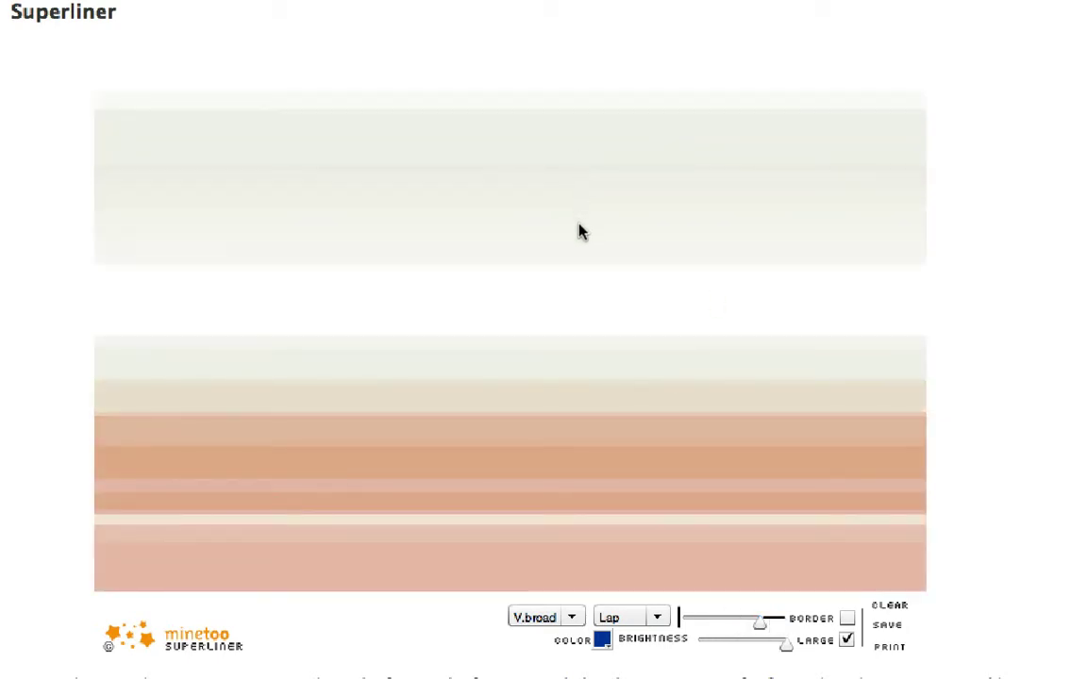
drag(580, 231, 599, 174)
Draw horizontal V.broad lines over the existing bands in the Spo colour scheme
click(656, 617)
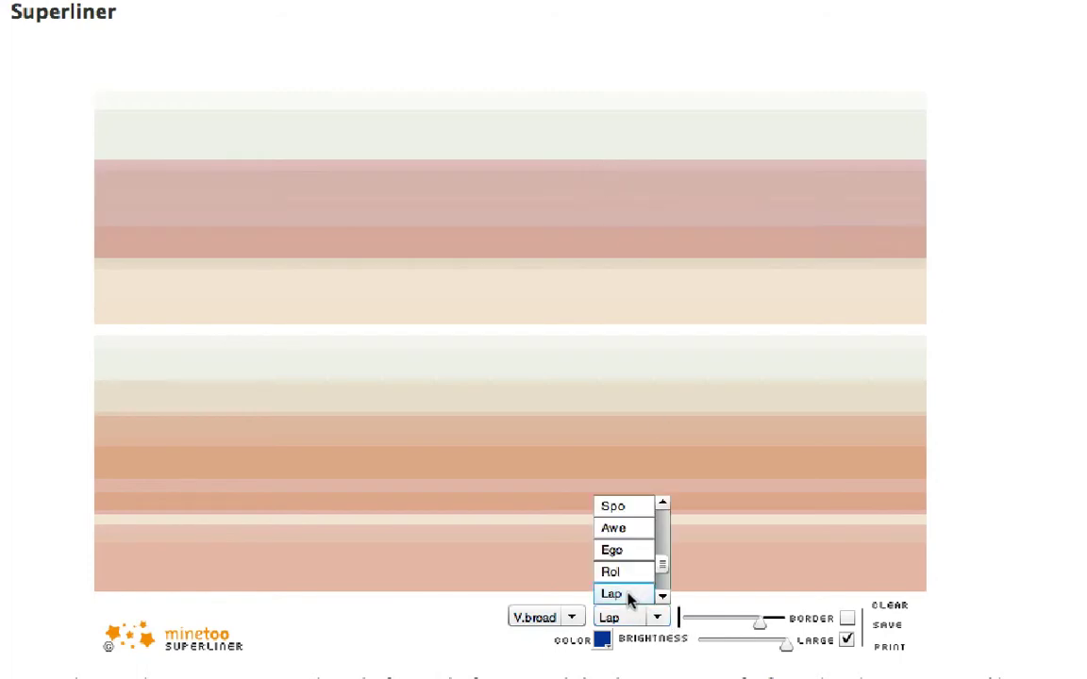
click(635, 505)
mouse_move(582, 252)
mouse_down()
mouse_move(558, 359)
mouse_move(566, 495)
mouse_up()
mouse_move(582, 185)
mouse_down()
mouse_move(574, 123)
mouse_move(575, 439)
mouse_move(592, 568)
mouse_up()
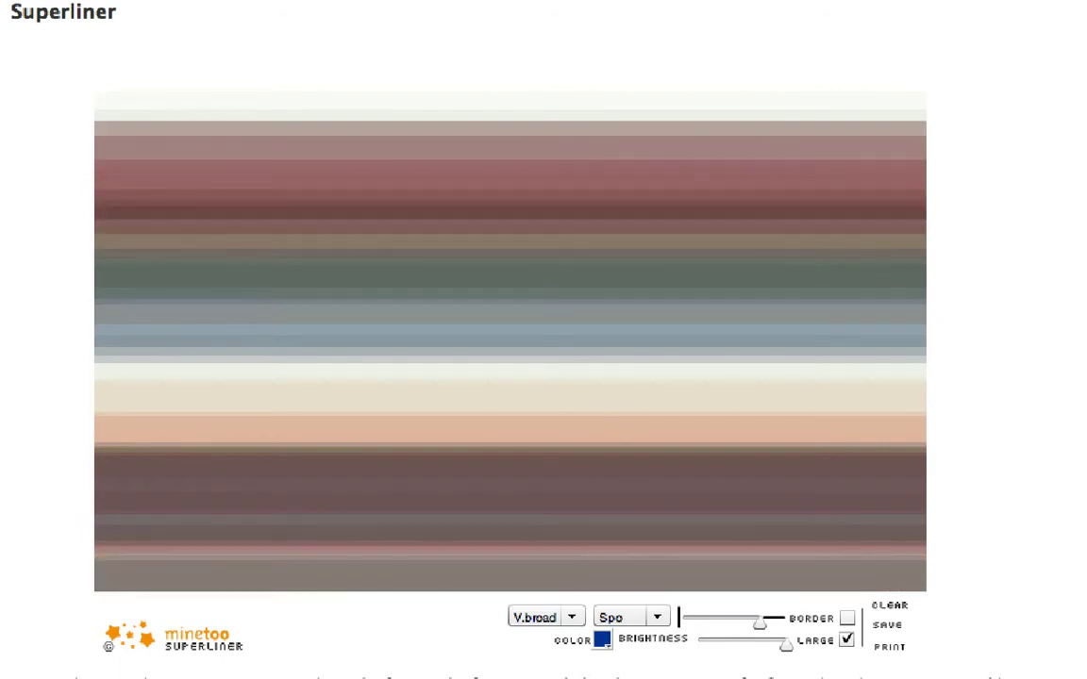
Overlay the bands with horizontal Fine lines in the Awe colour scheme
click(547, 618)
click(555, 575)
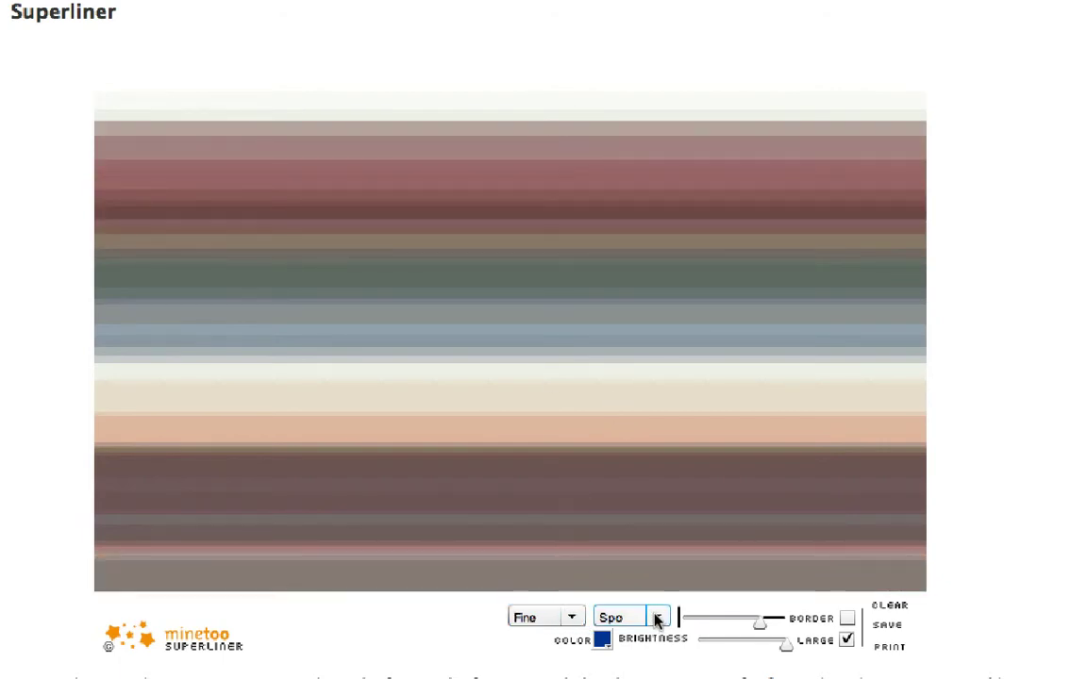
click(655, 618)
click(640, 532)
mouse_move(510, 297)
mouse_down()
mouse_move(444, 207)
mouse_move(335, 454)
mouse_move(468, 502)
mouse_up()
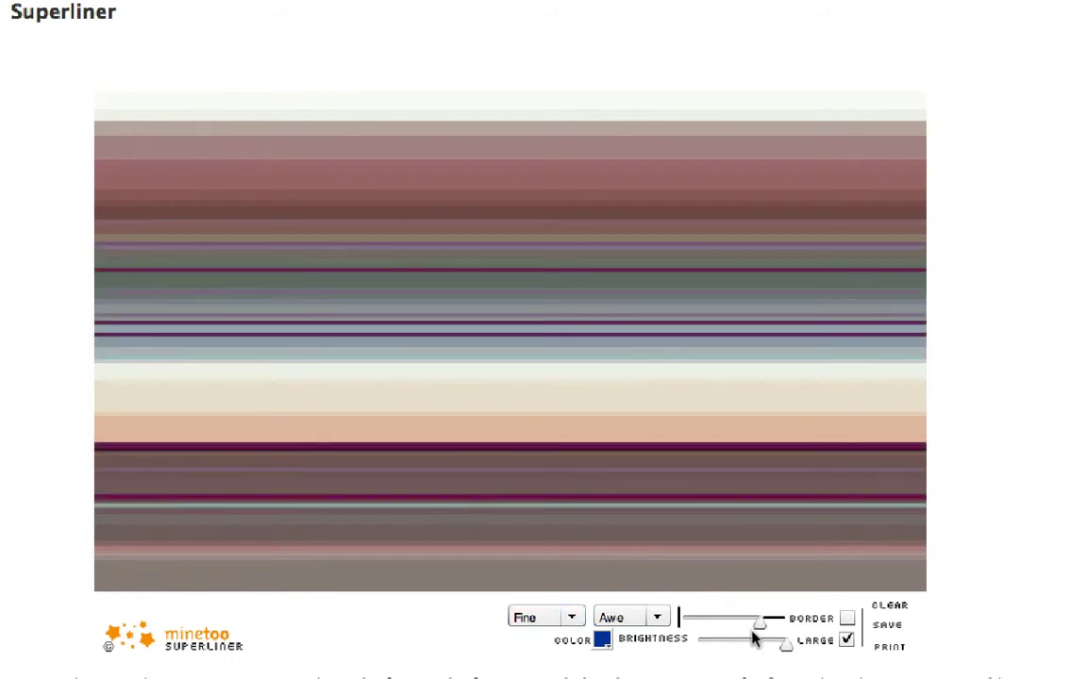
mouse_move(536, 520)
mouse_down()
mouse_move(548, 224)
mouse_move(491, 134)
mouse_move(444, 417)
mouse_up()
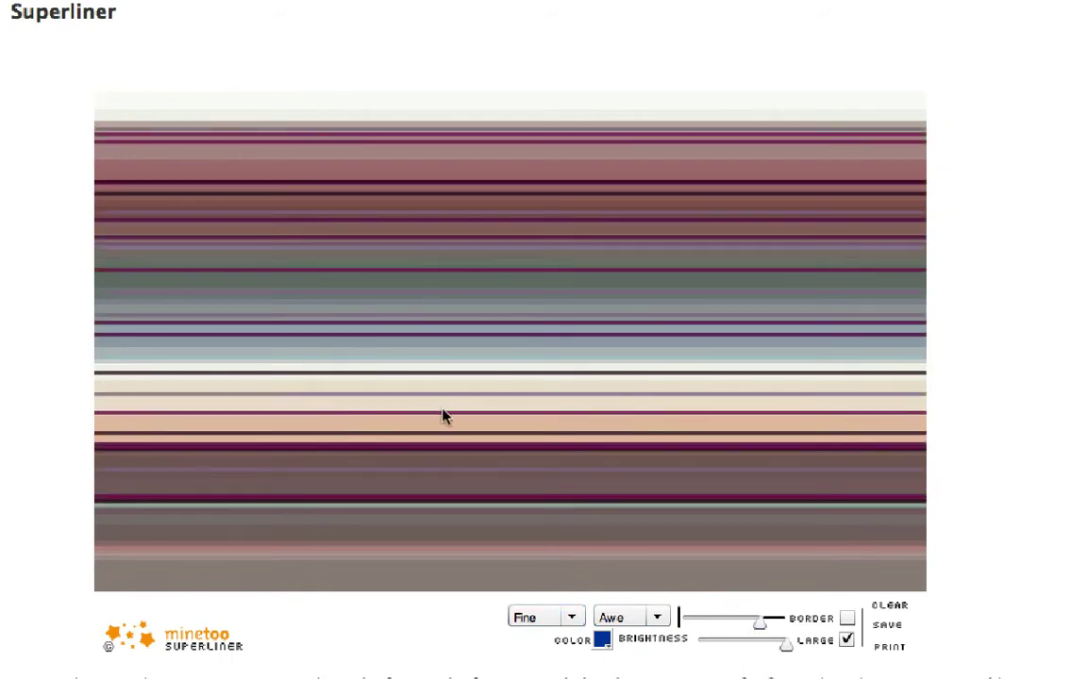
Draw X.fine lines in the Sol colour scheme across the full canvas width with the line direction set fully to vertical
click(654, 617)
click(662, 593)
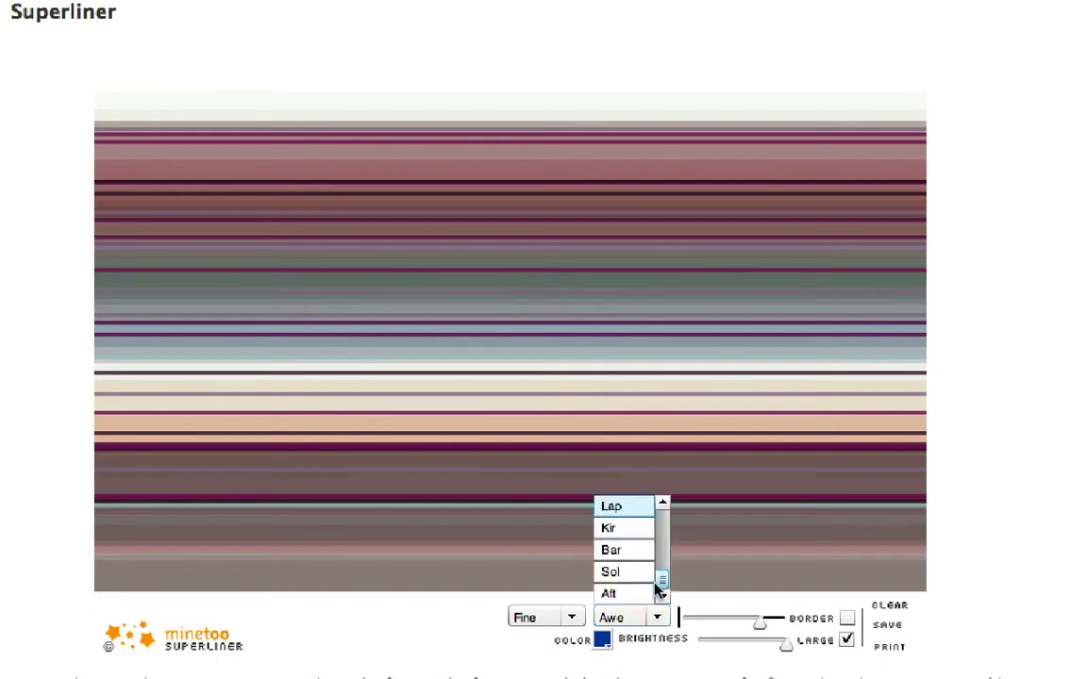
click(636, 573)
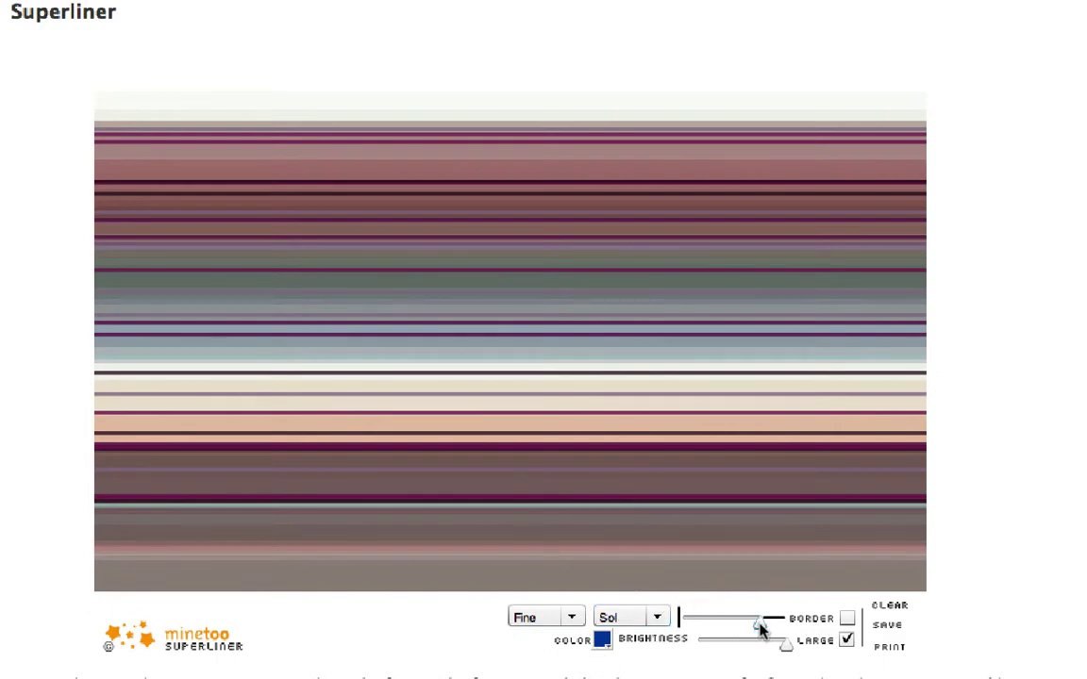
click(553, 618)
click(564, 613)
click(544, 591)
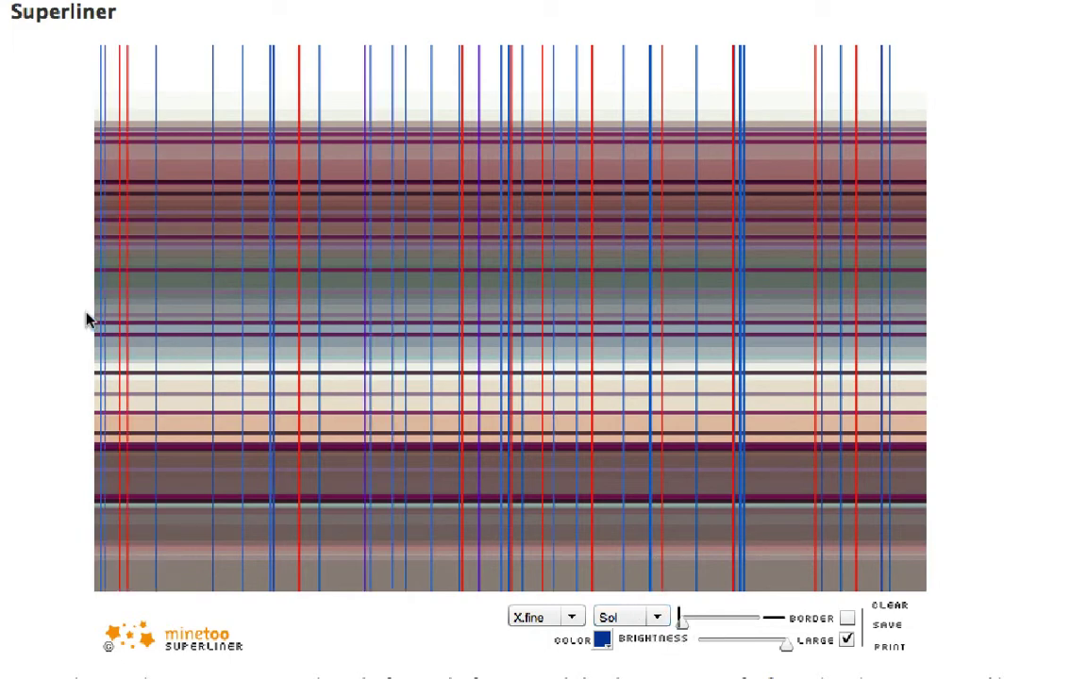
Try bright pink and lime green #99cc00 backgrounds before setting the background colour to light grey
click(601, 640)
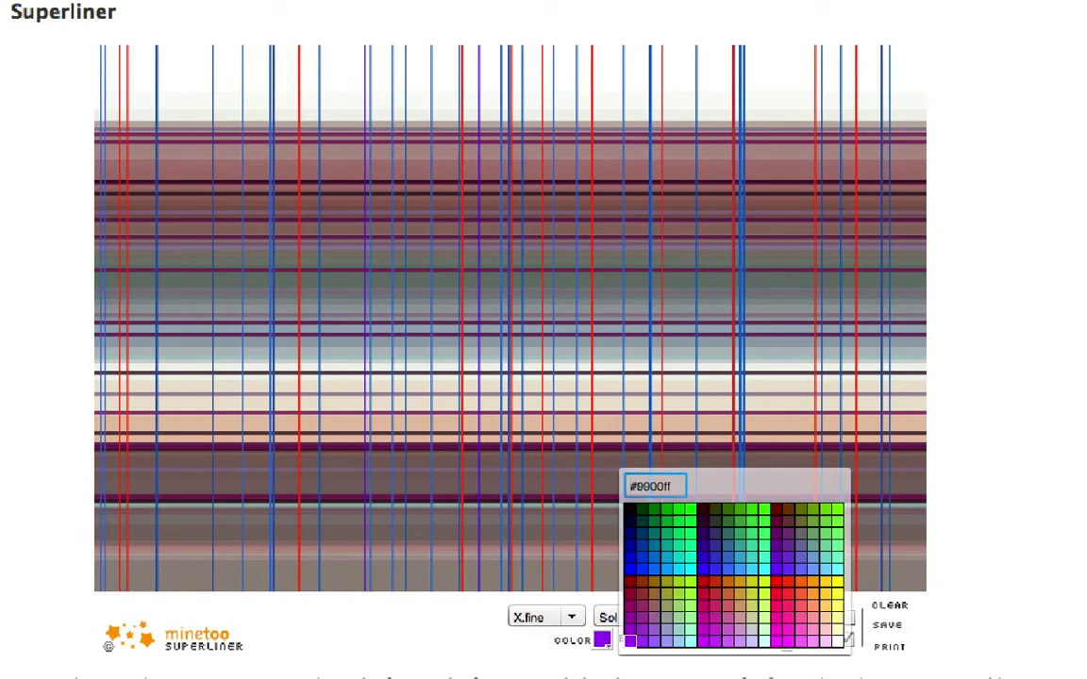
click(805, 638)
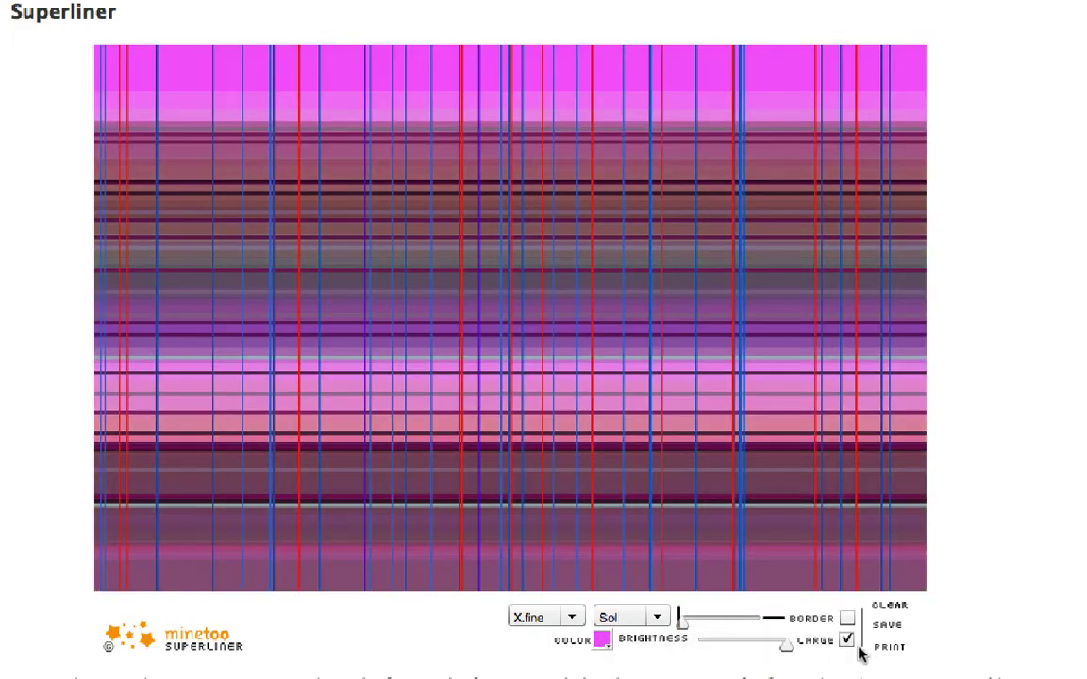
click(602, 640)
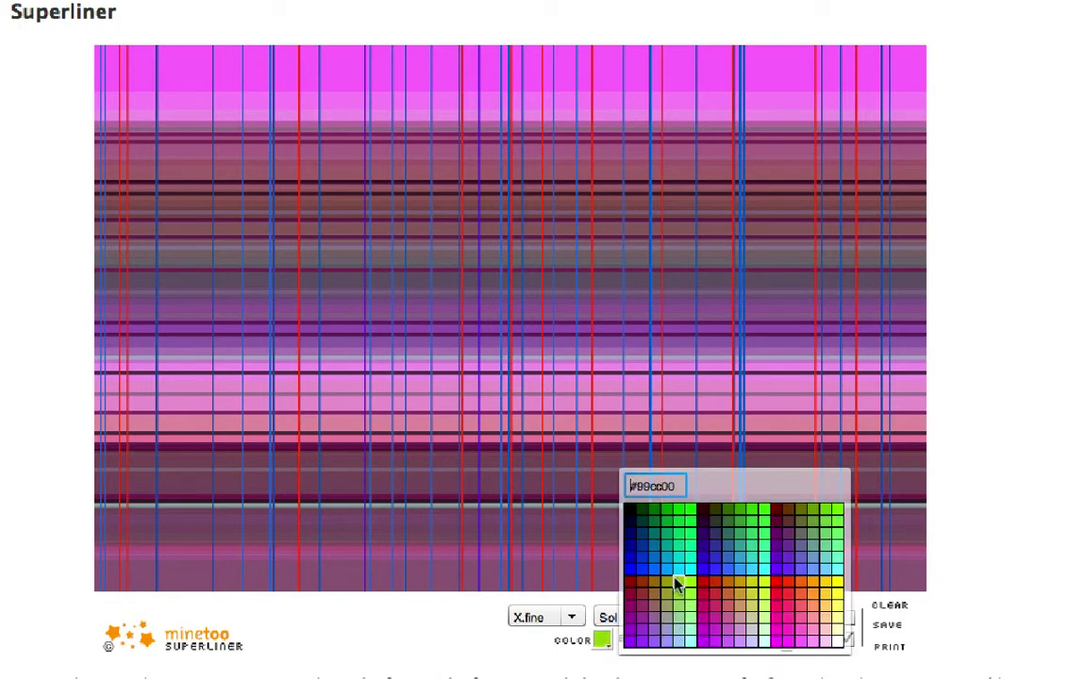
click(677, 582)
click(601, 641)
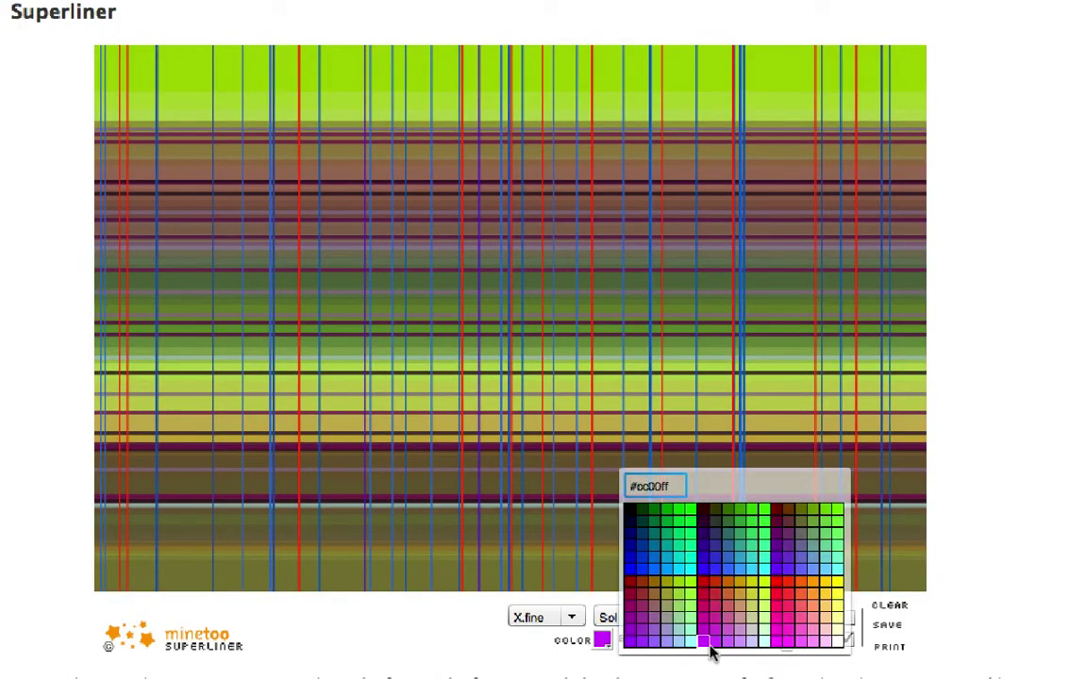
click(755, 637)
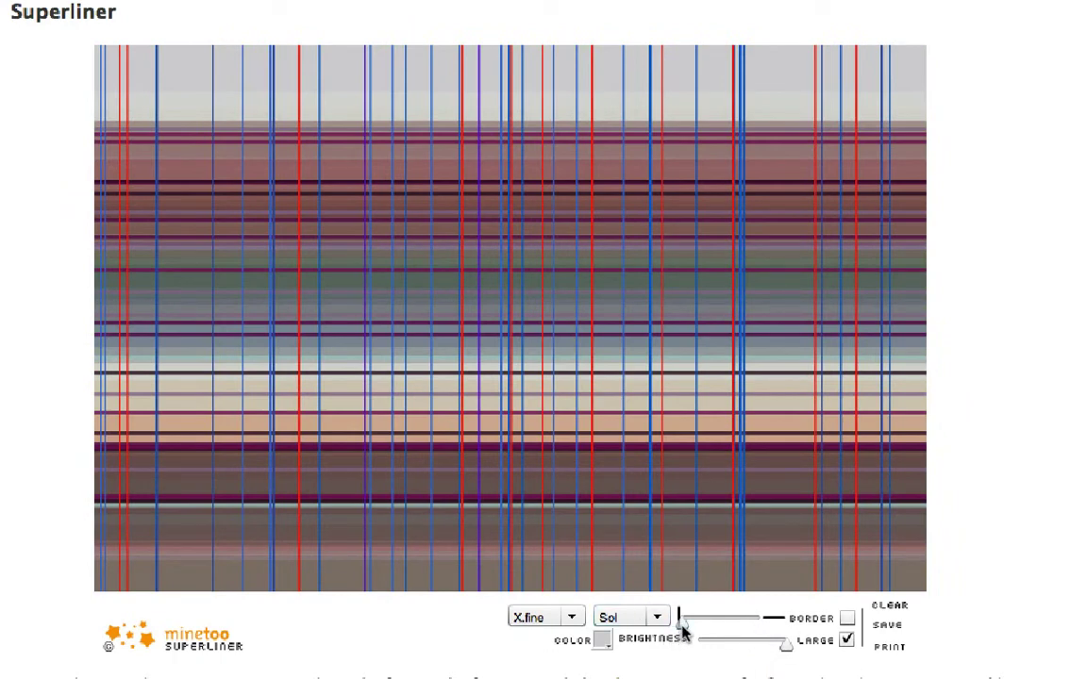
Set the line direction midway between vertical and horizontal and draw Medium lines across the whole canvas in the Bar colour scheme
drag(683, 623, 719, 624)
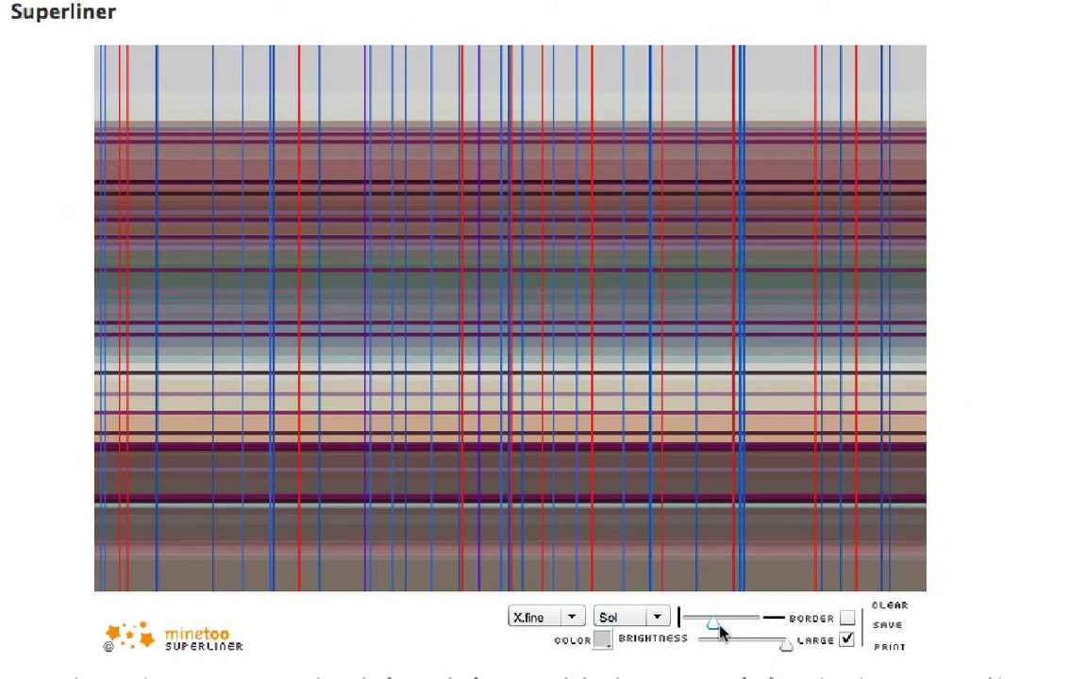
click(572, 618)
click(564, 575)
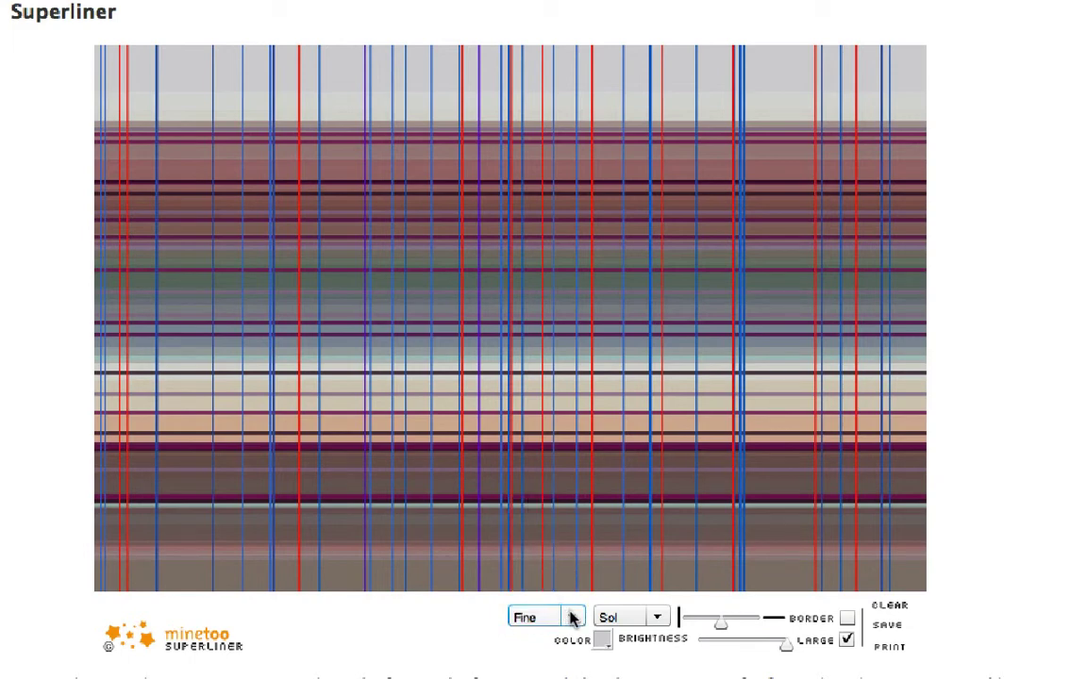
click(572, 618)
click(565, 552)
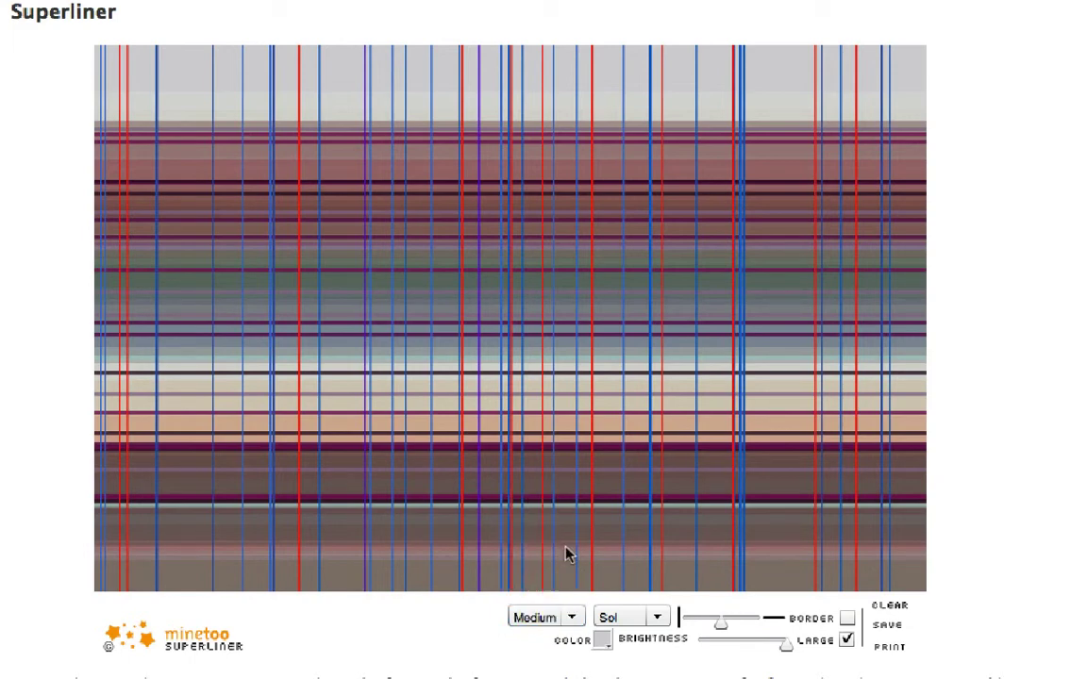
click(658, 617)
click(653, 556)
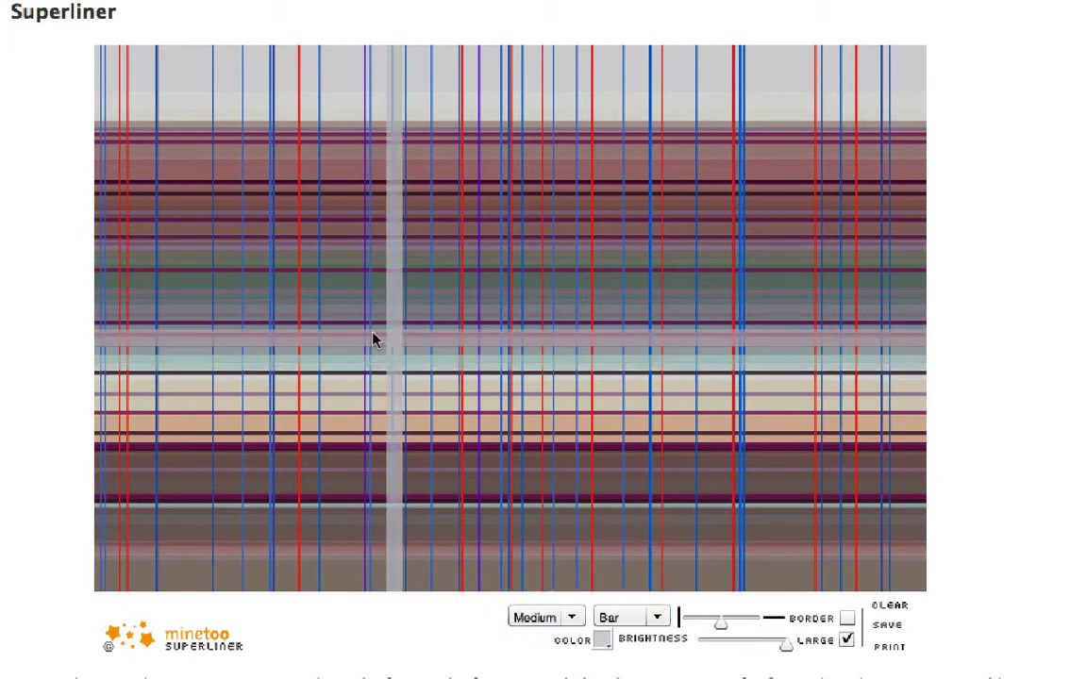
mouse_move(372, 332)
mouse_down()
mouse_move(380, 36)
mouse_move(670, 180)
mouse_move(363, 8)
mouse_move(735, 438)
mouse_move(733, 371)
mouse_move(666, 165)
mouse_move(347, 104)
mouse_move(770, 582)
mouse_up()
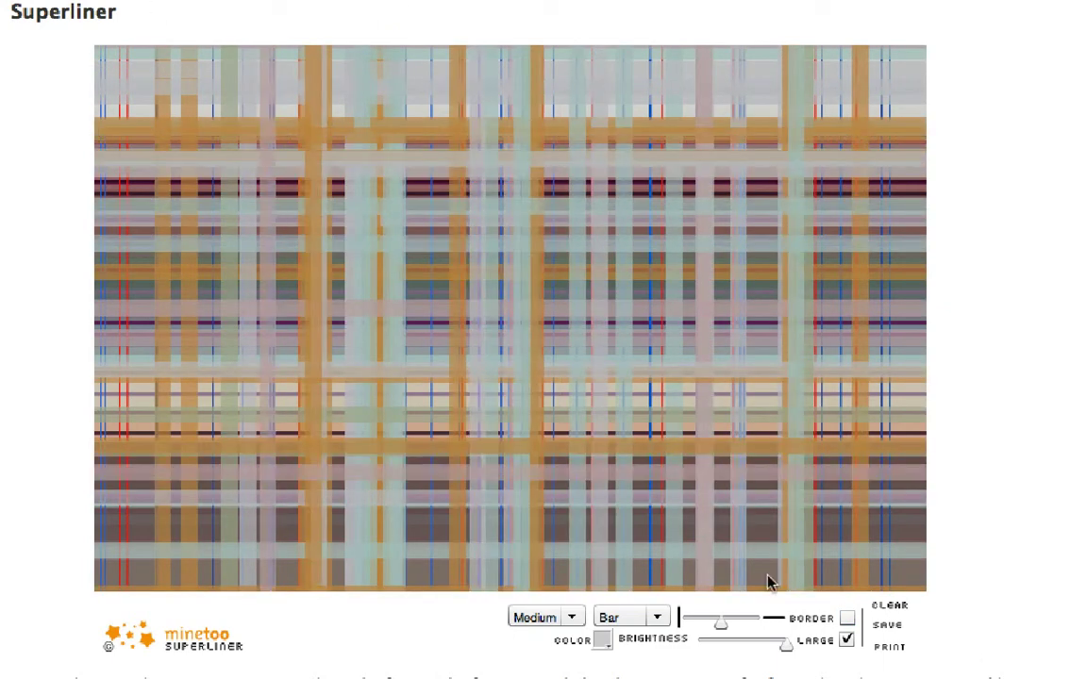
Overlay the plaid with dense vertical and horizontal X.fine lines in the Aft colour scheme
click(571, 618)
click(561, 592)
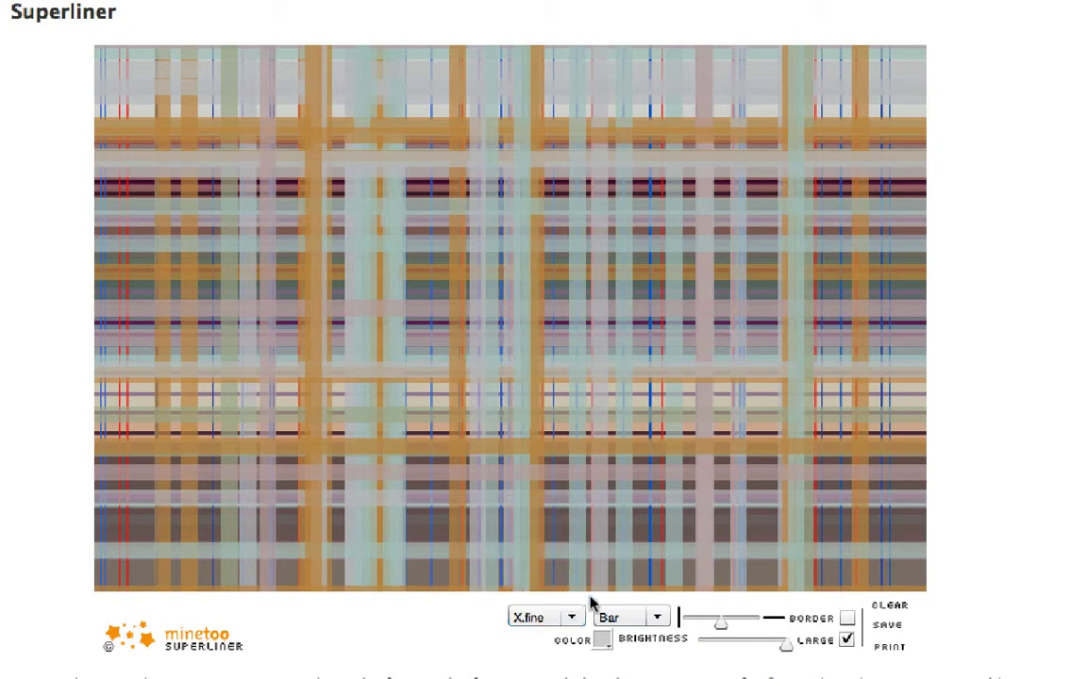
click(657, 618)
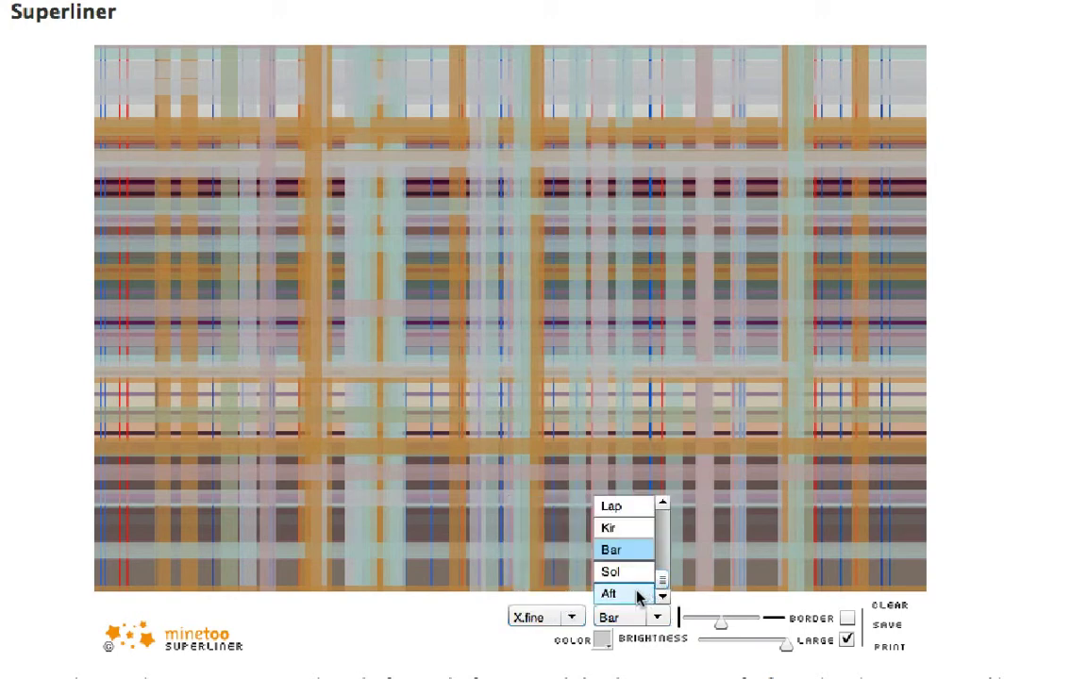
click(638, 594)
mouse_move(553, 507)
mouse_down()
mouse_move(301, 199)
mouse_move(102, 195)
mouse_move(607, 462)
mouse_move(437, 138)
mouse_move(450, 230)
mouse_move(636, 456)
mouse_move(554, 404)
mouse_up()
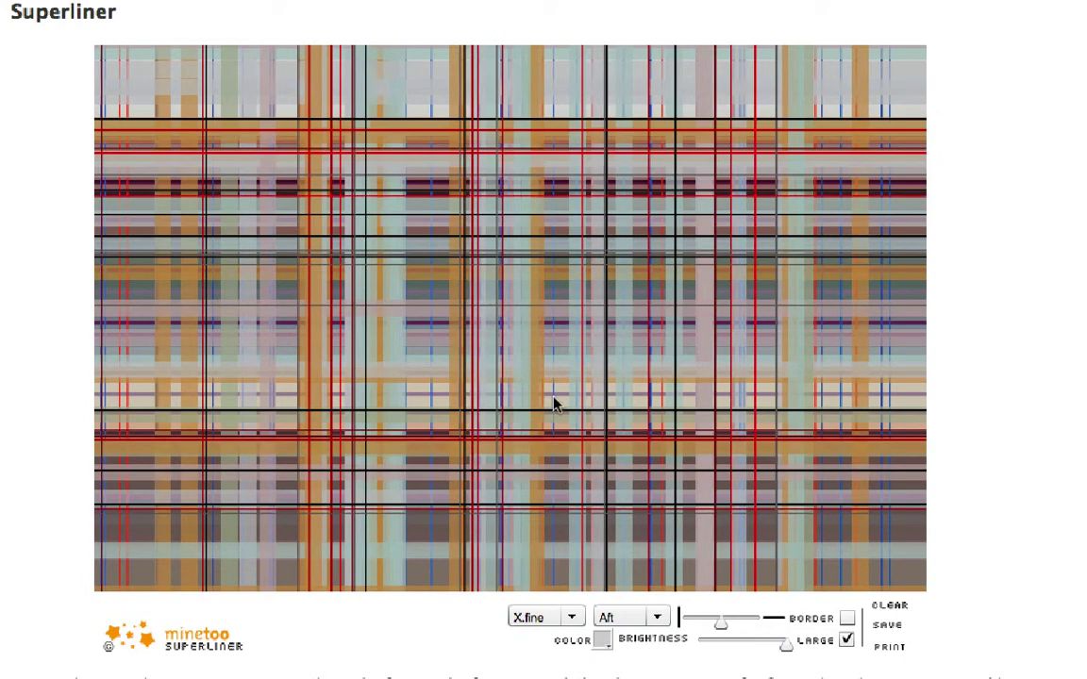
drag(353, 205, 385, 224)
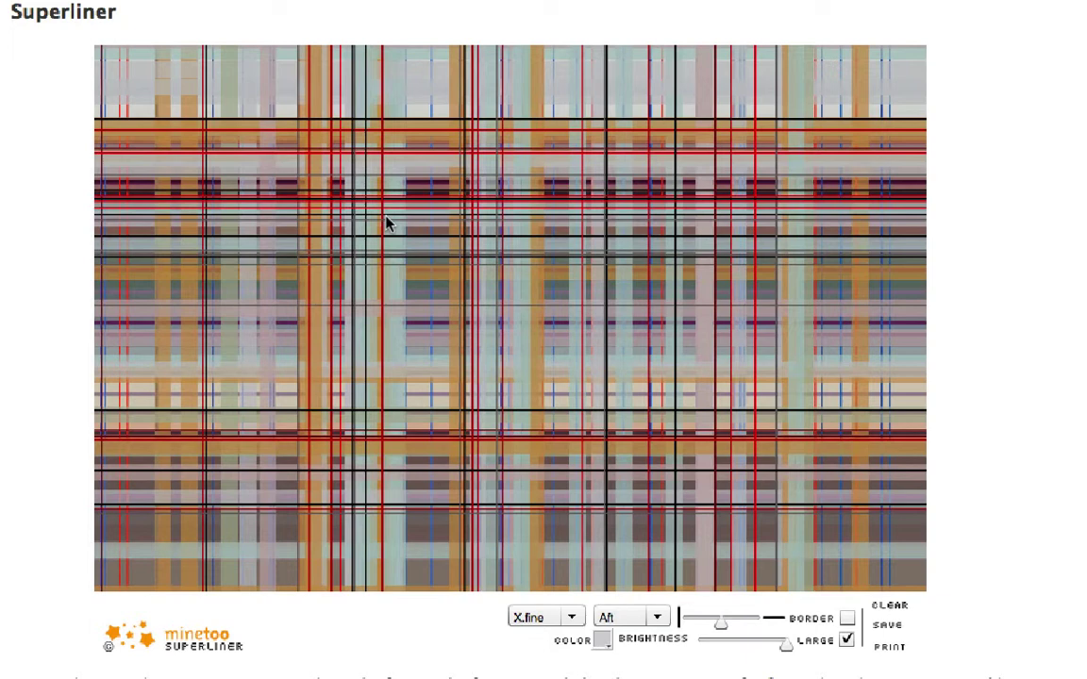
mouse_move(503, 493)
mouse_down()
mouse_move(772, 408)
mouse_move(360, 339)
mouse_move(547, 425)
mouse_move(446, 167)
mouse_move(563, 279)
mouse_move(456, 244)
mouse_up()
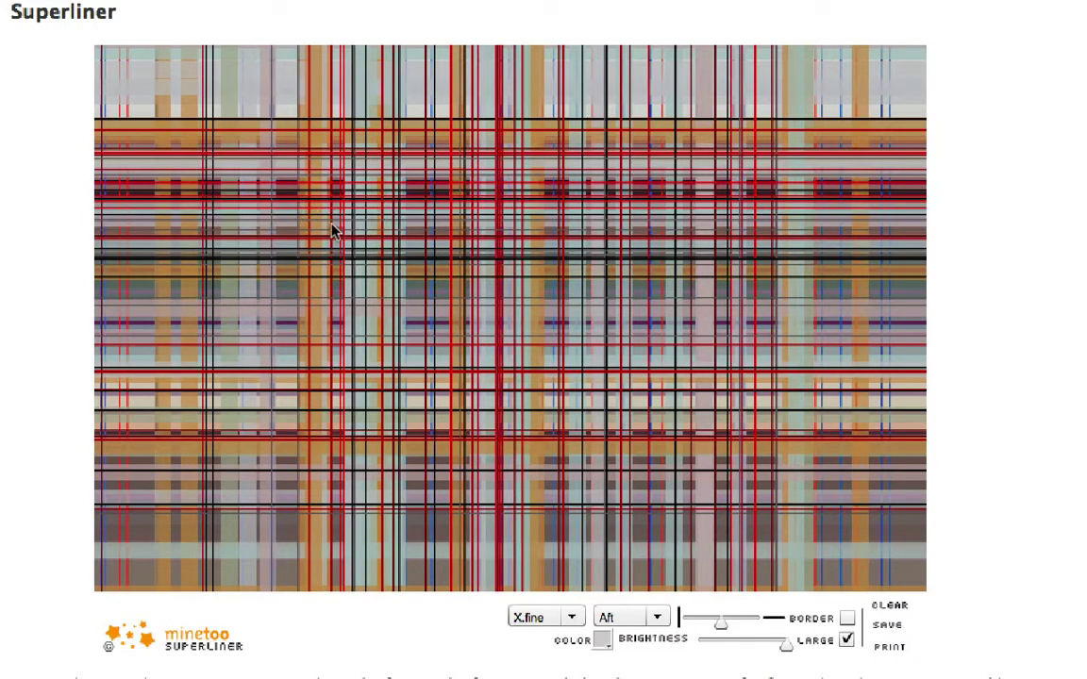
mouse_move(332, 230)
mouse_down()
mouse_move(500, 289)
mouse_move(597, 235)
mouse_move(640, 272)
mouse_move(421, 218)
mouse_move(590, 352)
mouse_move(408, 371)
mouse_move(403, 260)
mouse_move(321, 201)
mouse_up()
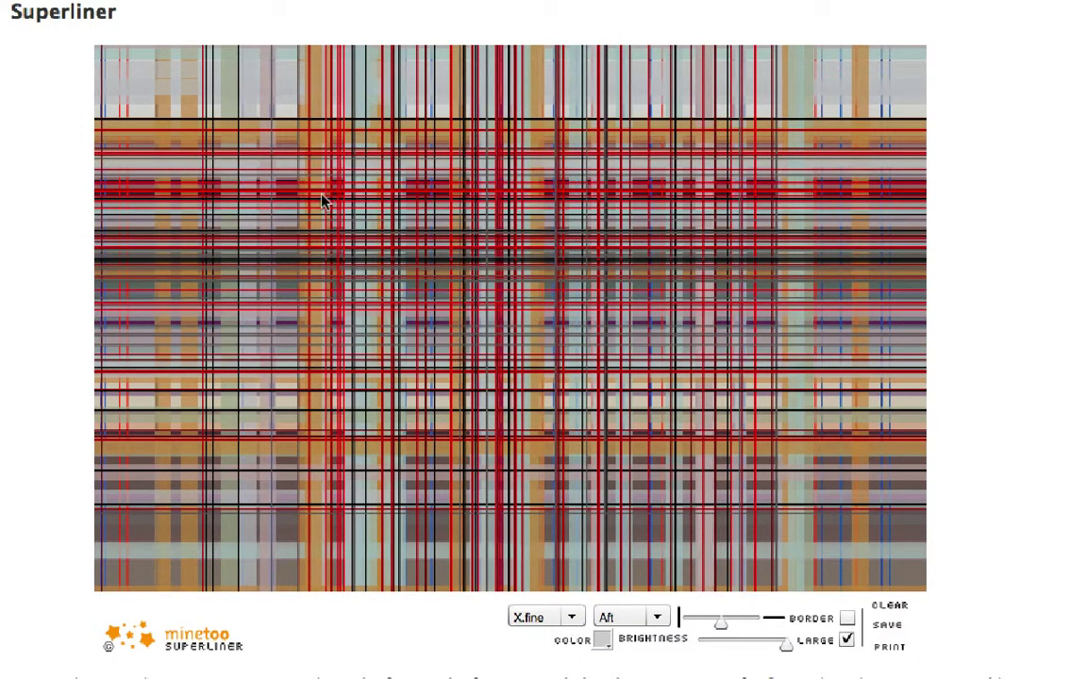